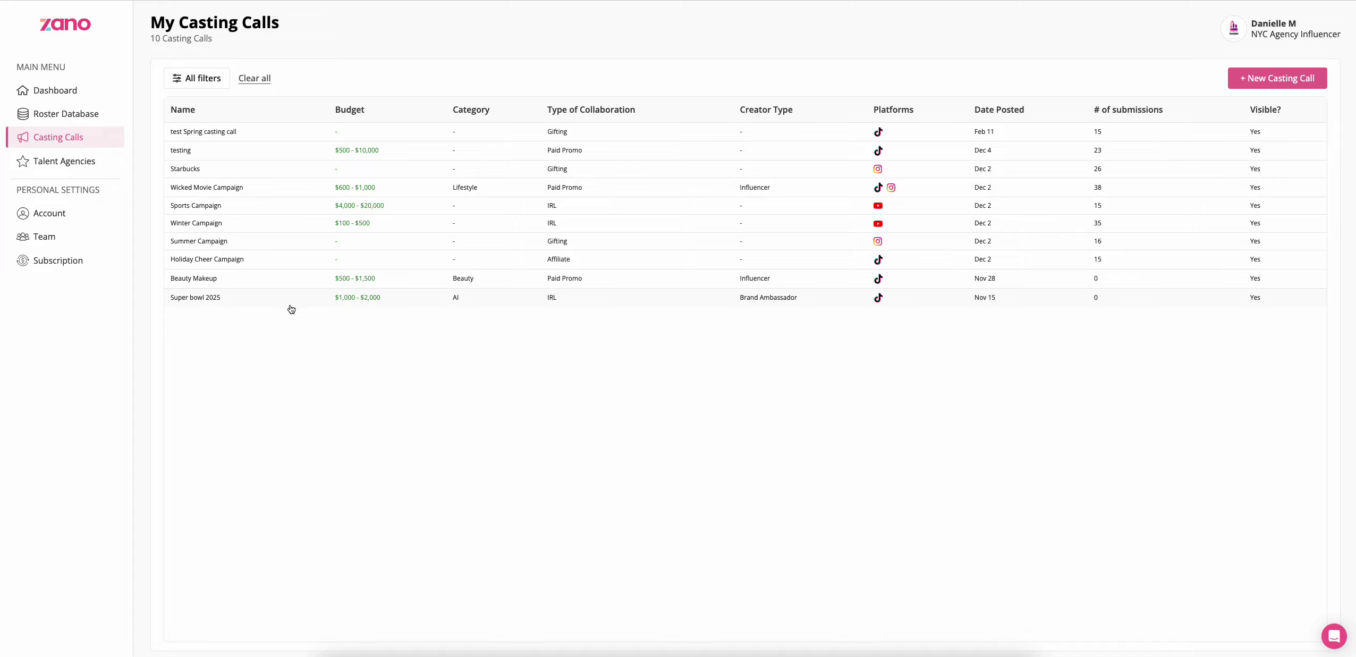
# Start a new casting call and name the campaign "Coca Cola Campaign".
pyautogui.click(1264, 82)
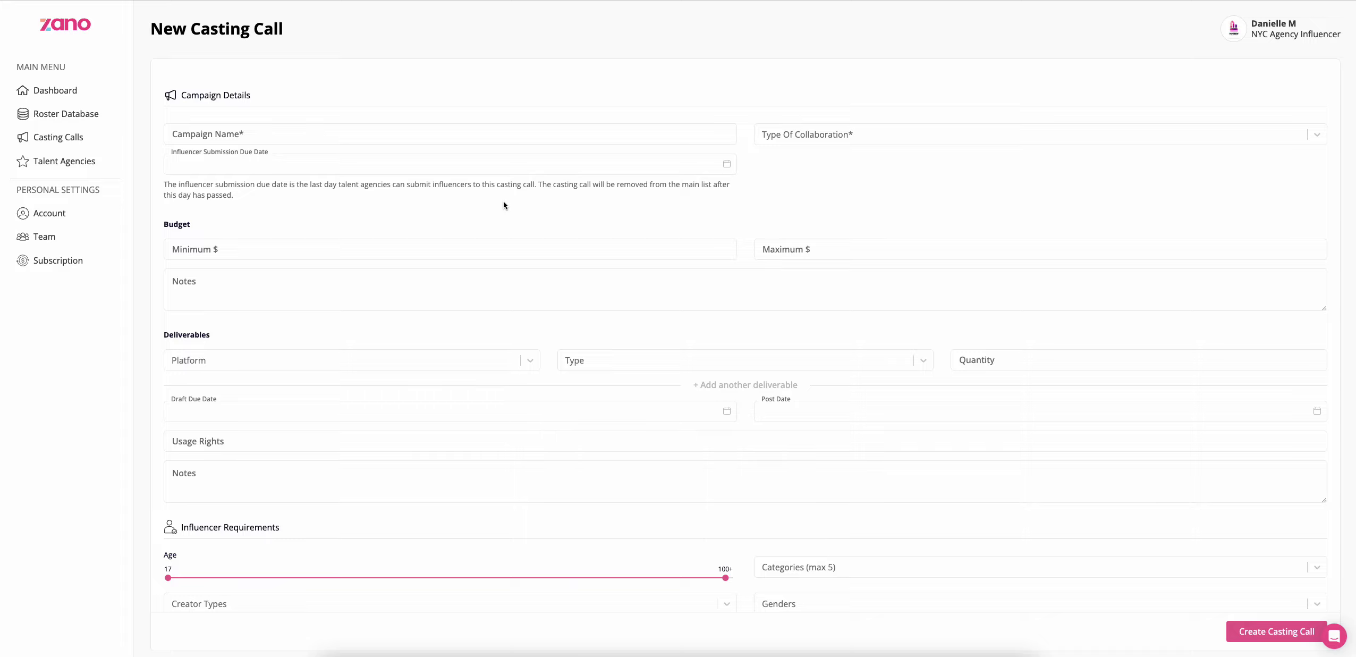
pyautogui.click(318, 140)
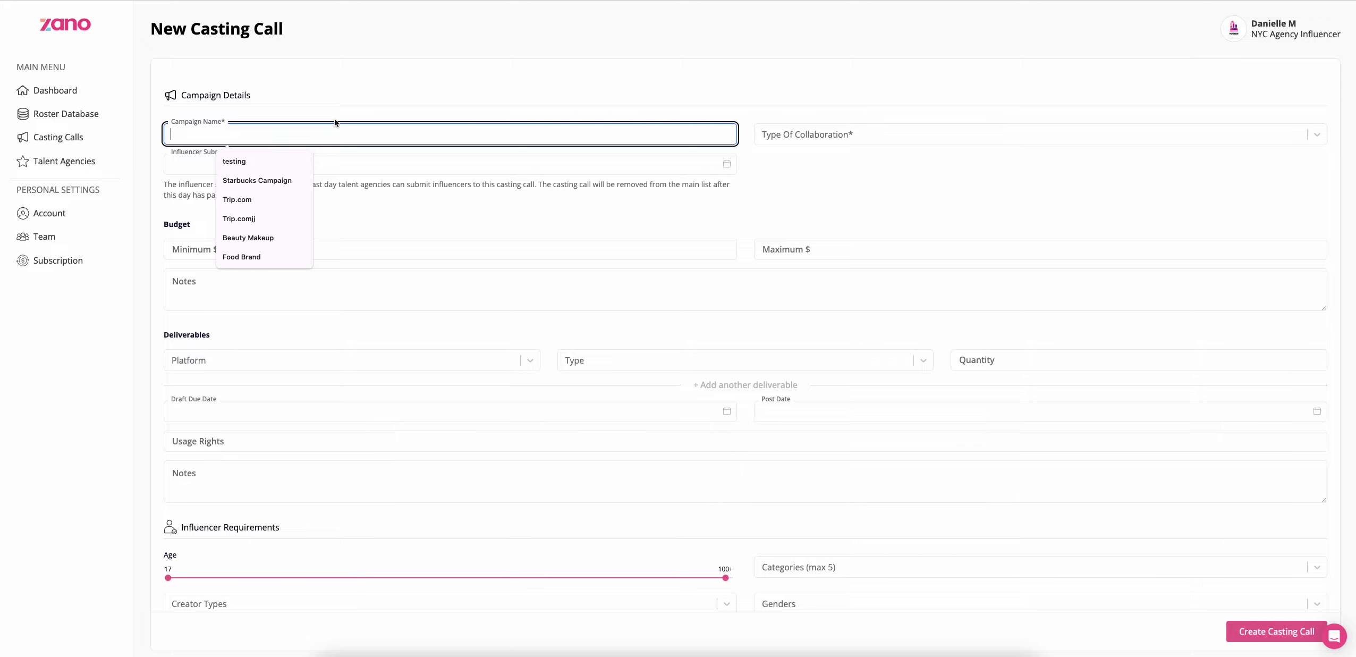
pyautogui.write('Coca Coil')
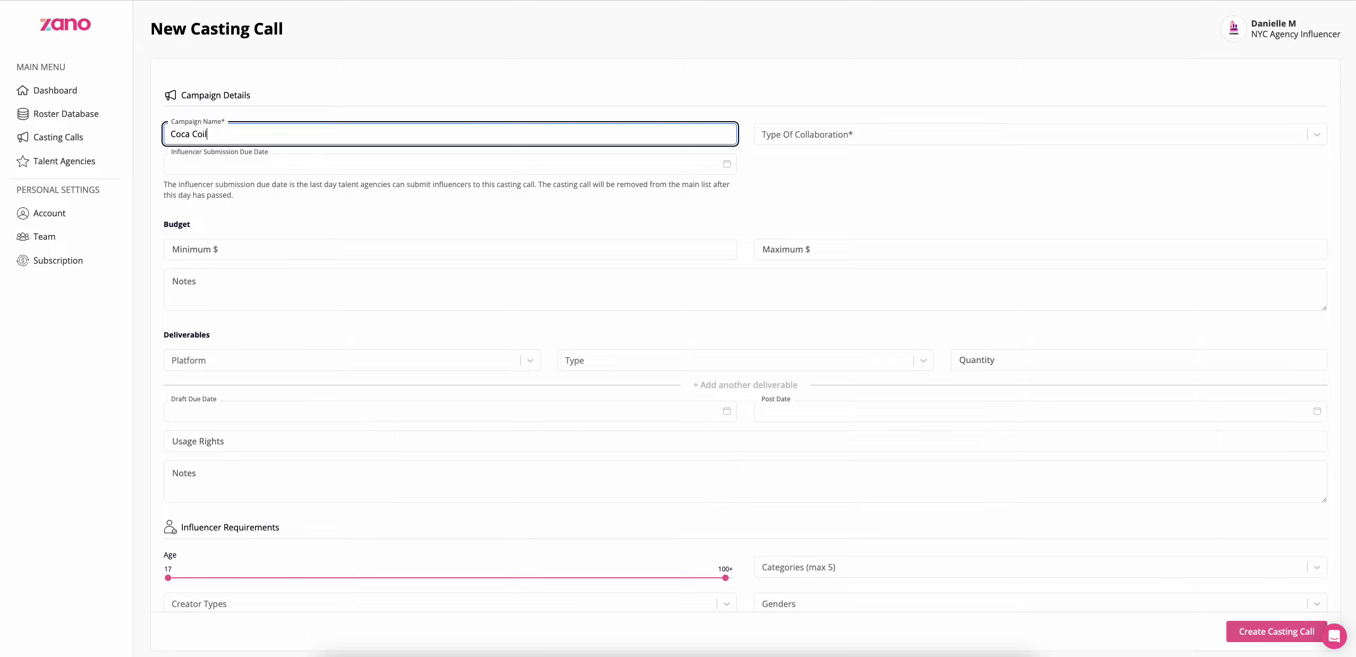
pyautogui.press('BackSpace')
pyautogui.press('BackSpace')
pyautogui.write('la Campaign')
# Set the collaboration type to Paid Promo and the influencer submission due date to June 18, 2025.
pyautogui.click(812, 132)
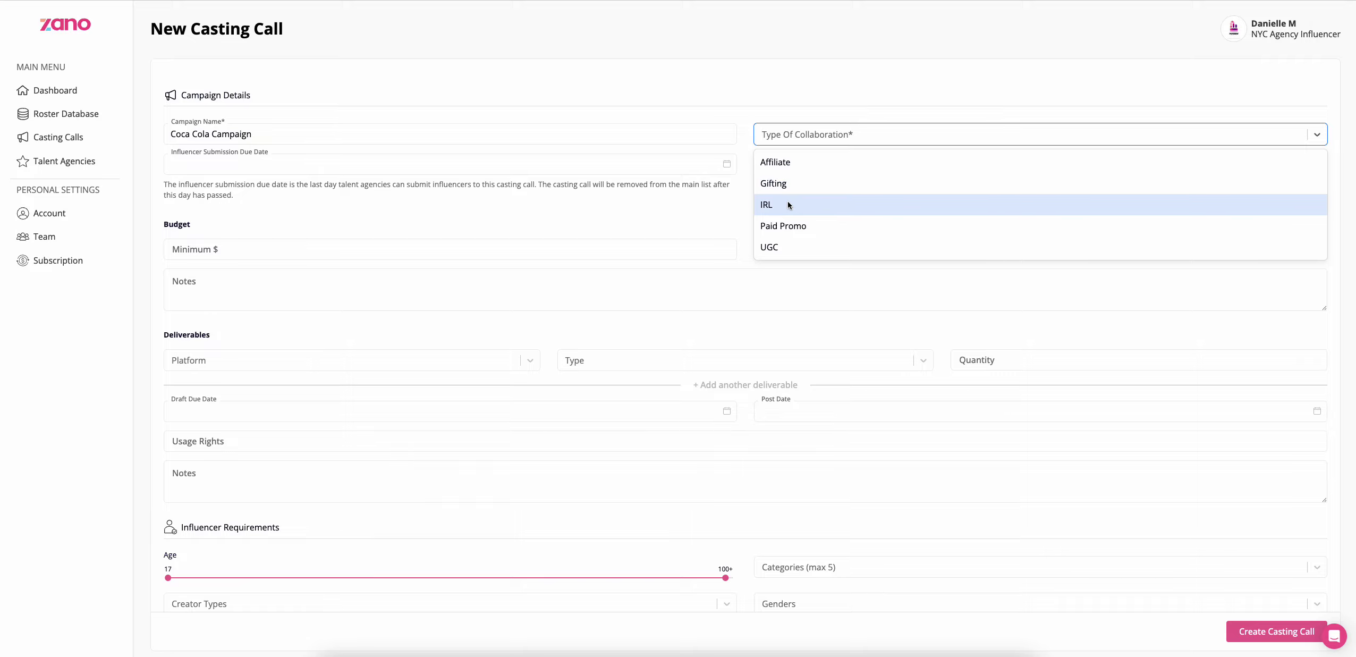
pyautogui.click(797, 227)
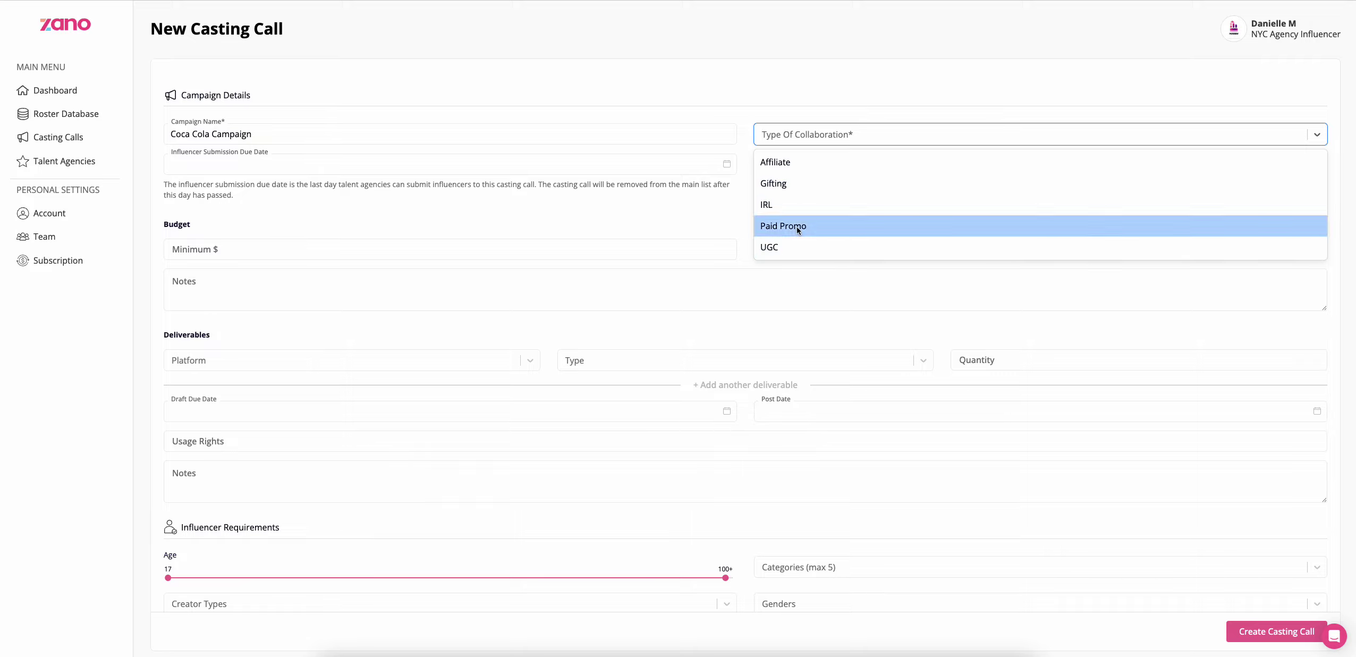
pyautogui.click(241, 167)
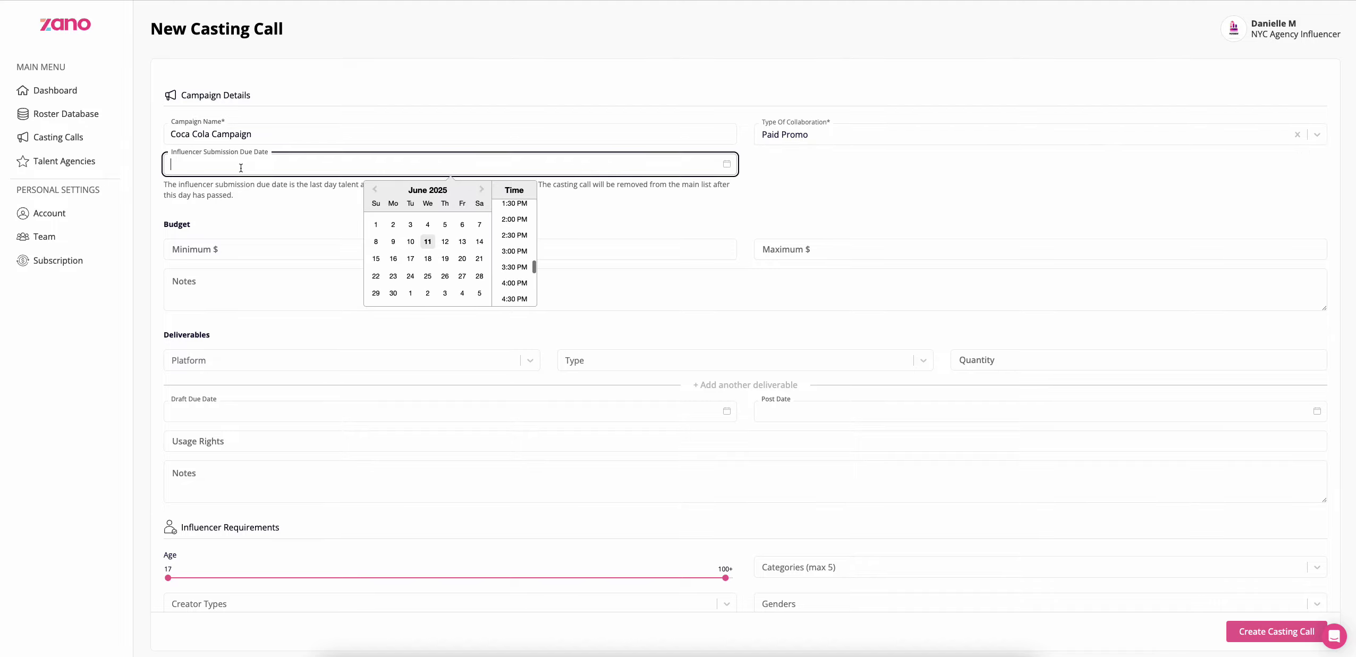
pyautogui.click(428, 259)
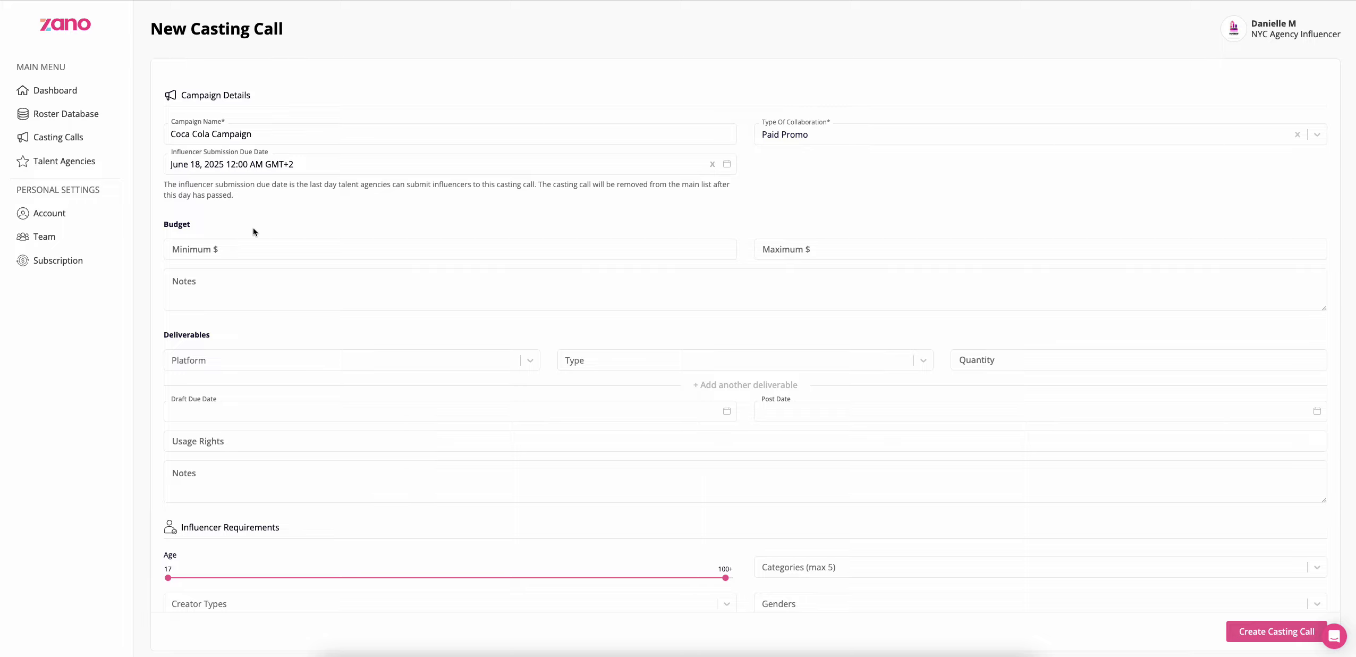
# Set the campaign budget to a minimum of $300 and a maximum of $15000.
pyautogui.click(247, 249)
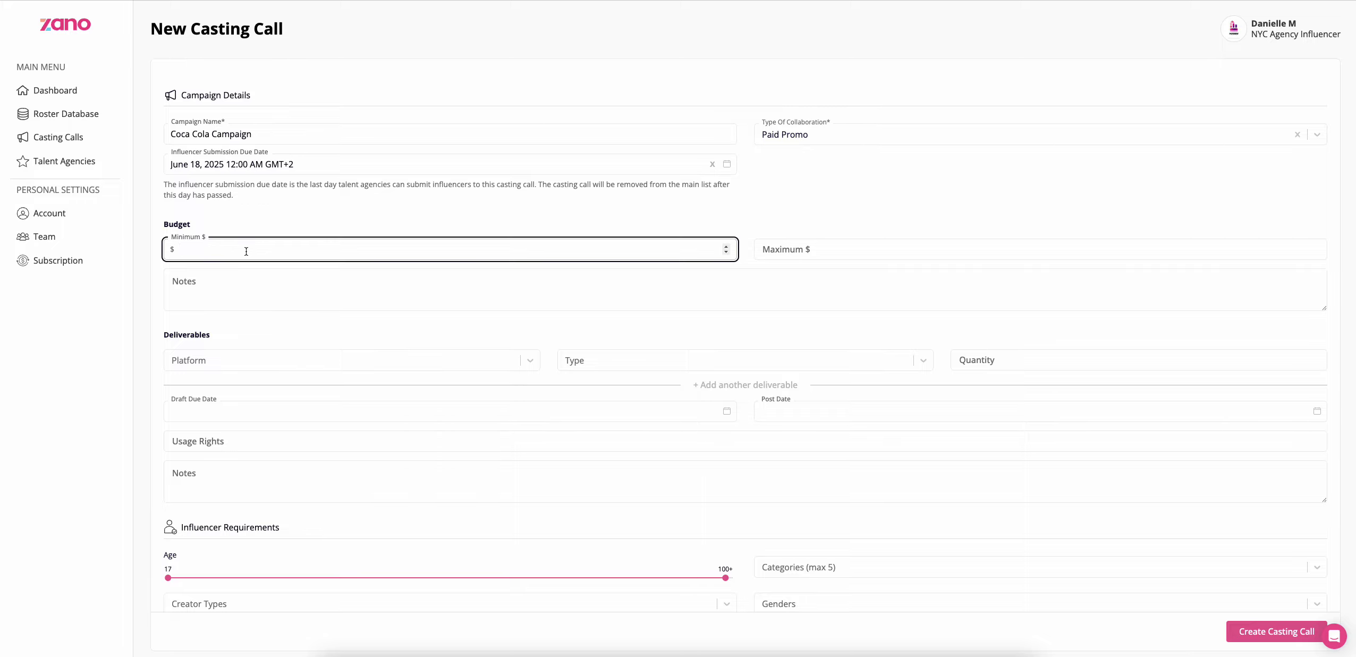
pyautogui.write('300')
pyautogui.click(840, 248)
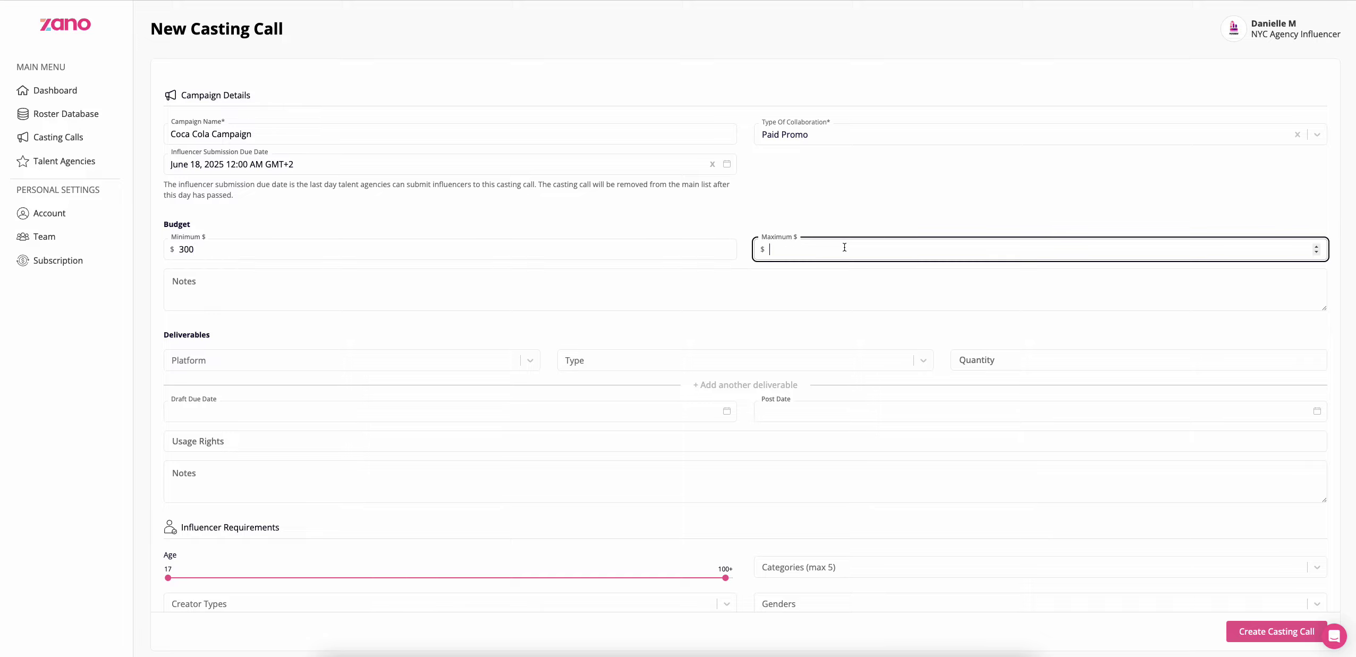
pyautogui.write('15000')
pyautogui.click(828, 200)
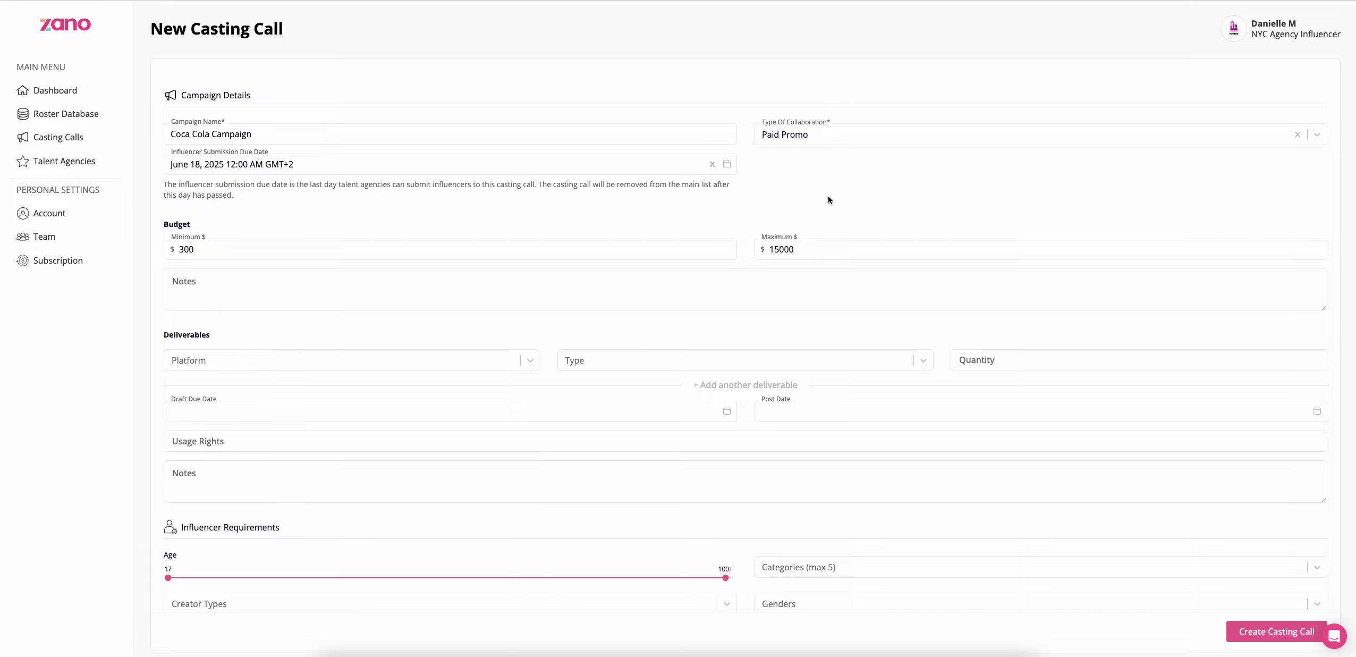
# Enter the budget note "Depending on the influencers metrics and final deliverables".
pyautogui.click(747, 278)
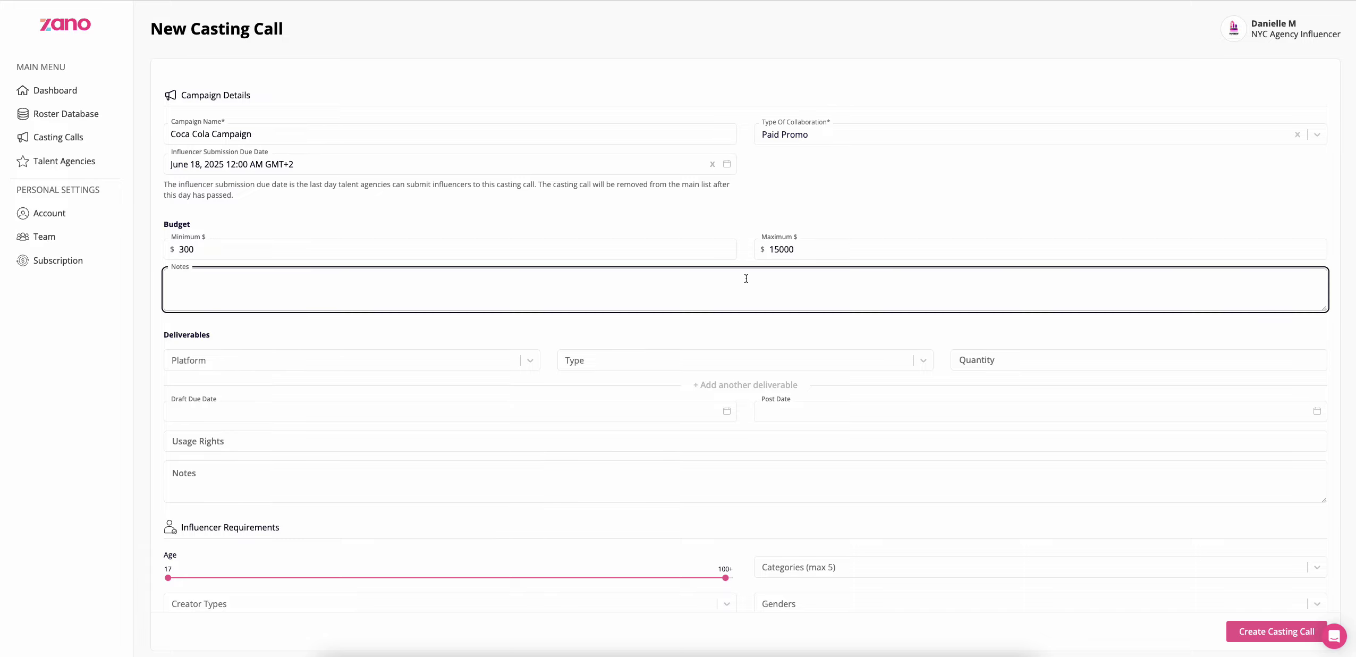
pyautogui.write('Depending on the')
pyautogui.write(' influencers meti')
pyautogui.write('ics and f')
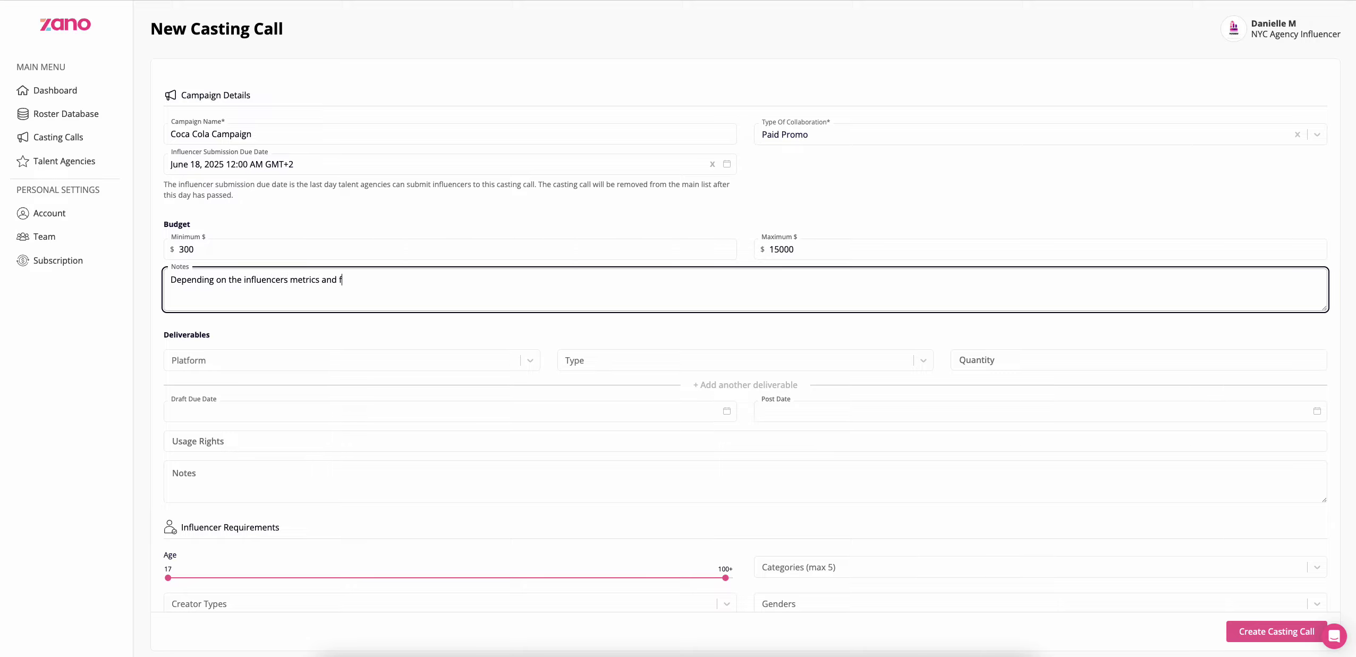
pyautogui.write('inal deliverables')
pyautogui.click(523, 334)
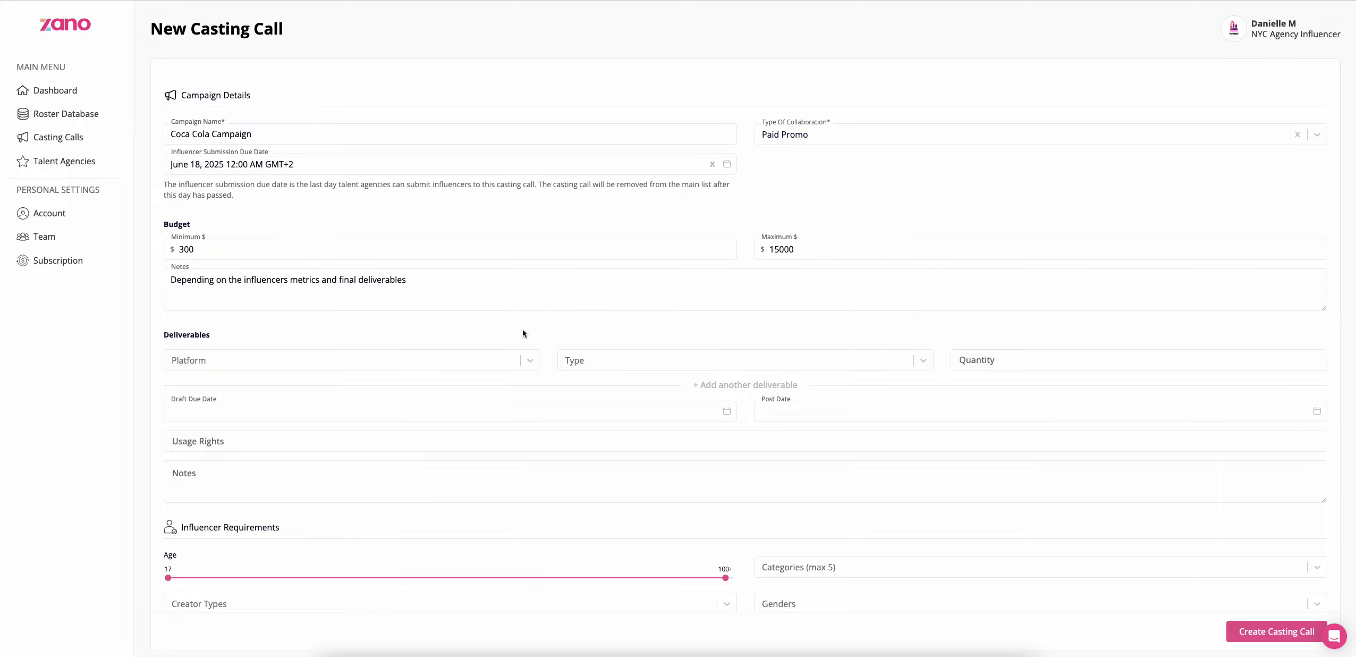
# Fill in the first deliverable as a TikTok Video with quantity 1.
pyautogui.scroll(-1, 523, 334)
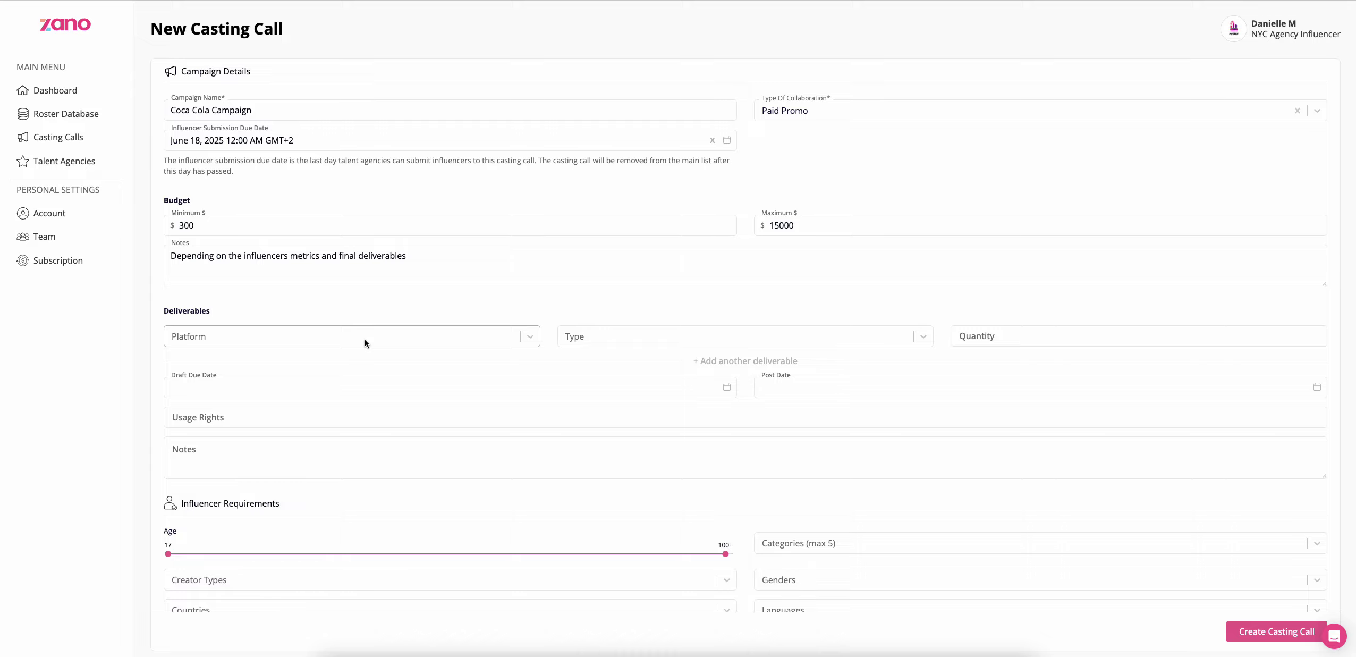
pyautogui.click(365, 343)
pyautogui.click(327, 368)
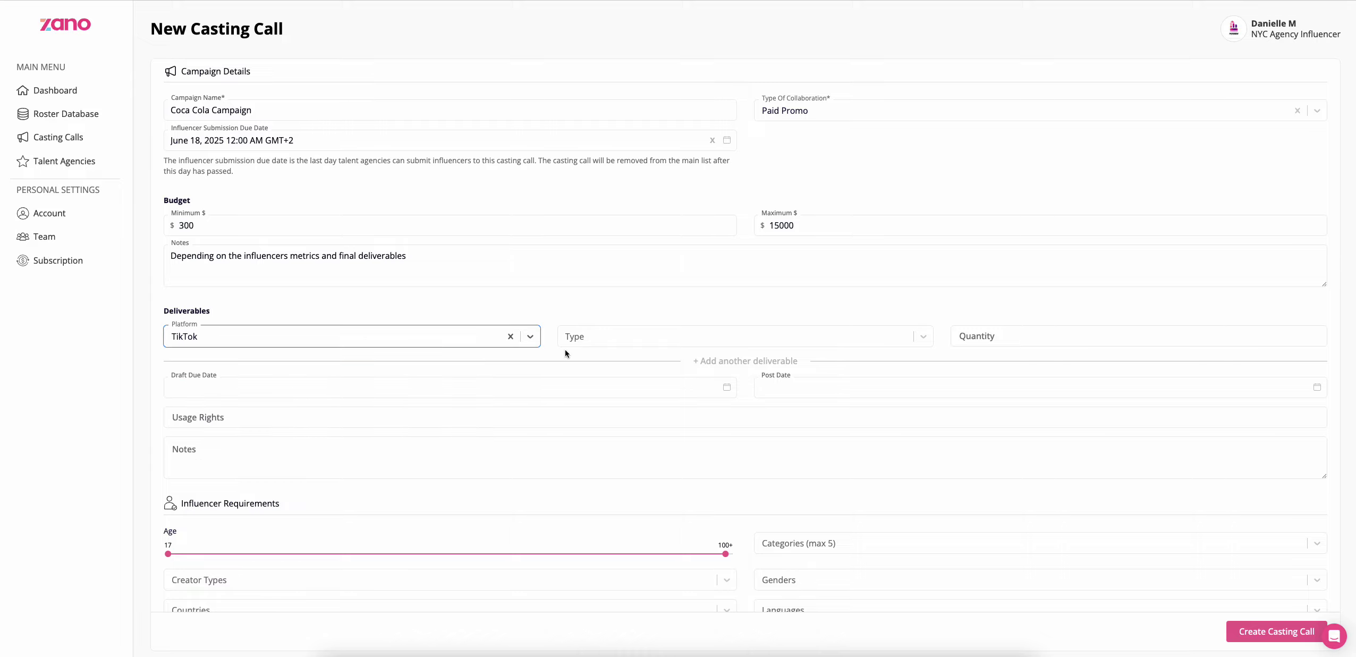
pyautogui.click(602, 341)
pyautogui.click(600, 363)
pyautogui.click(999, 334)
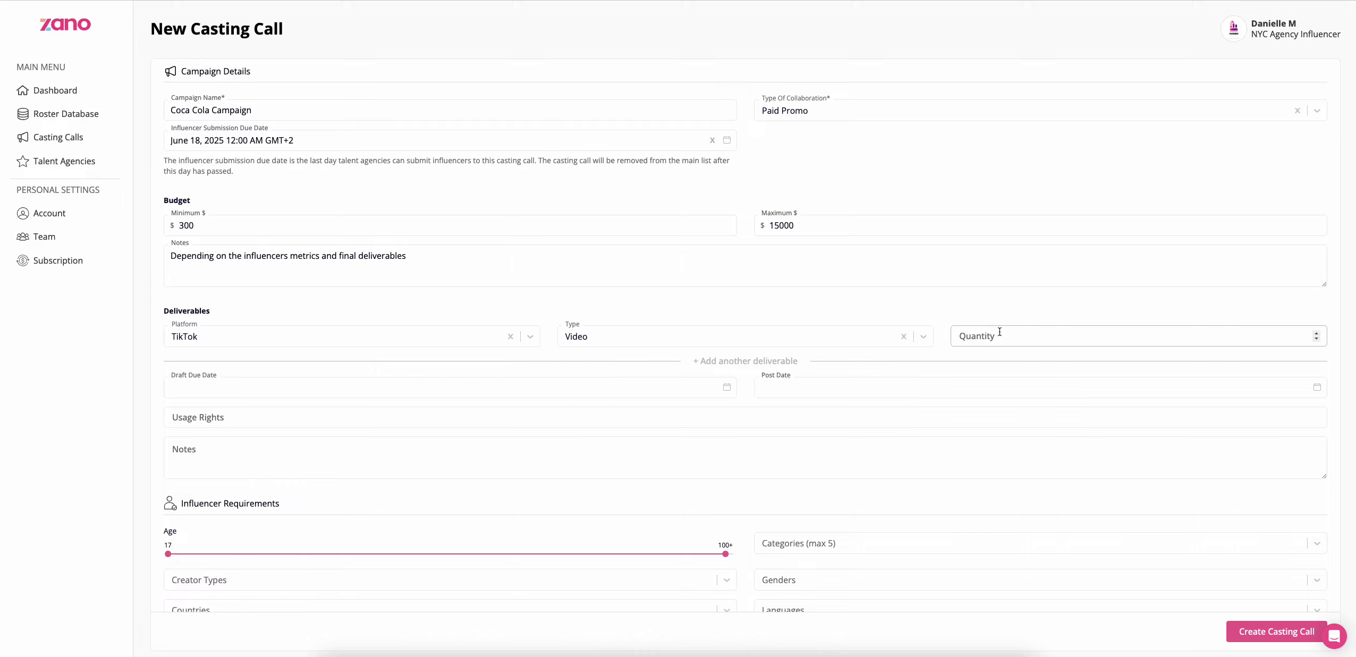
pyautogui.write('1')
pyautogui.click(904, 309)
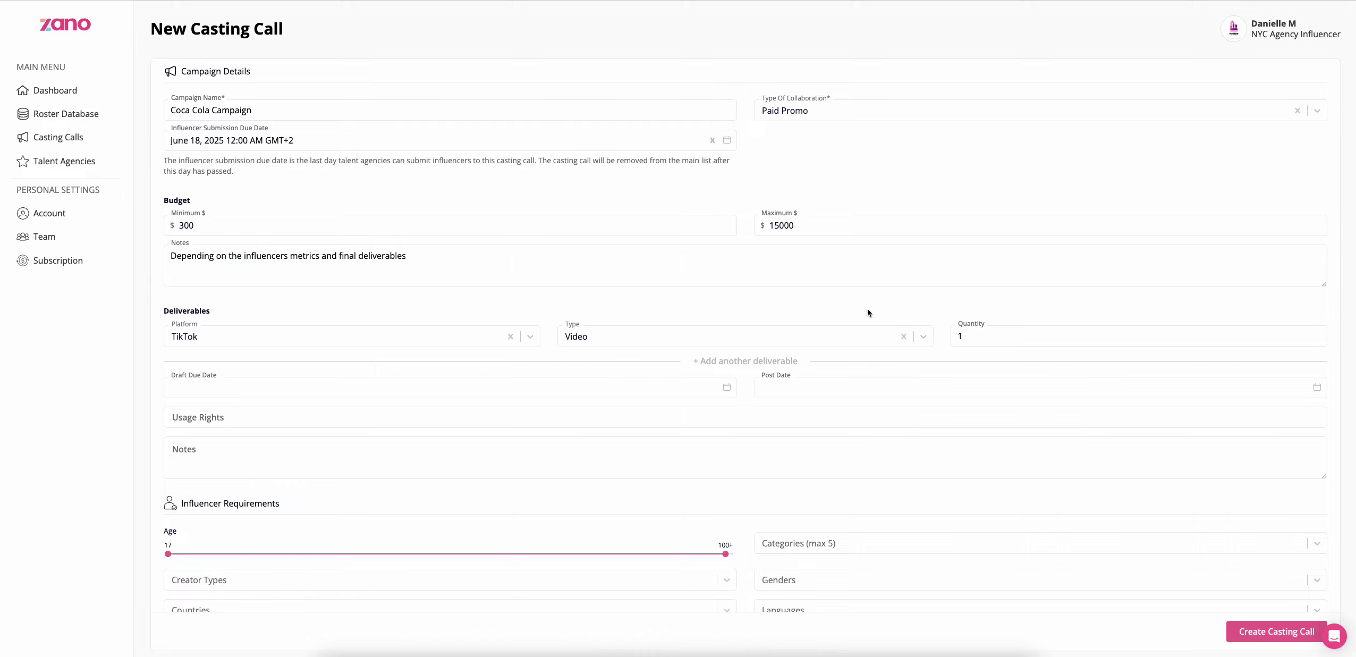
# Add a second deliverable for an Instagram Reel with quantity 1.
pyautogui.click(758, 363)
pyautogui.click(377, 366)
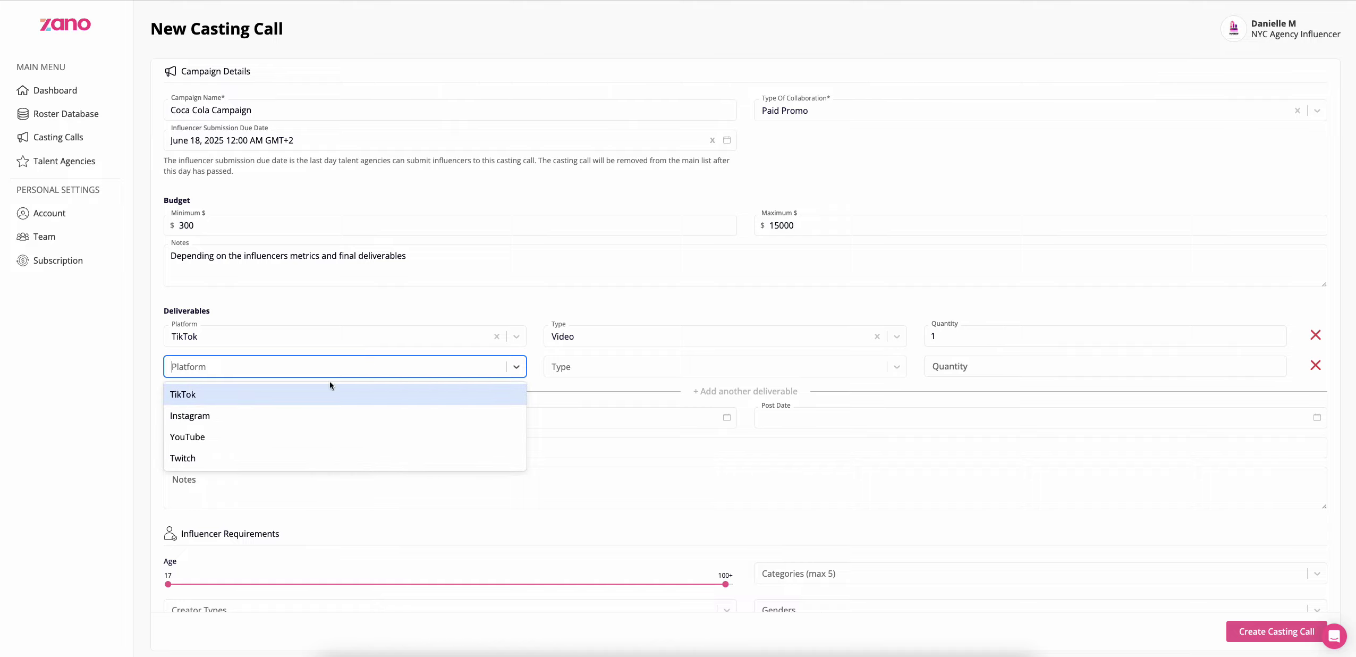
pyautogui.click(268, 410)
pyautogui.click(601, 366)
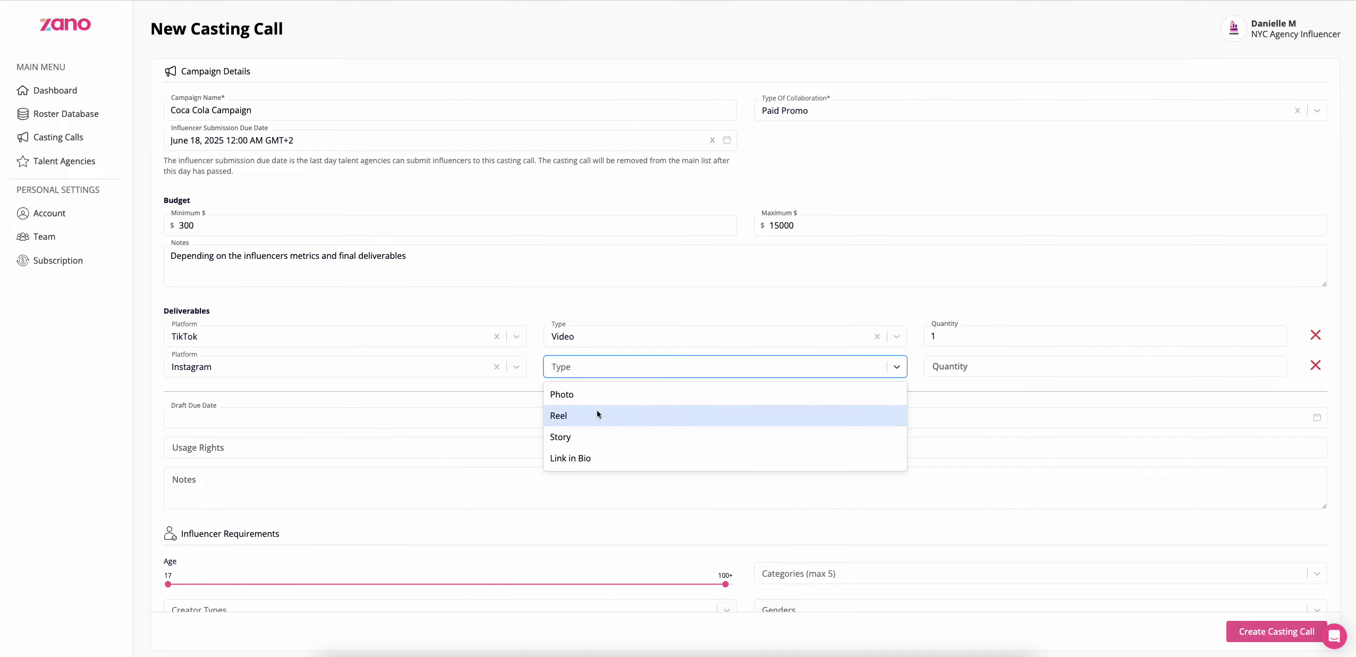
pyautogui.click(558, 415)
pyautogui.click(961, 366)
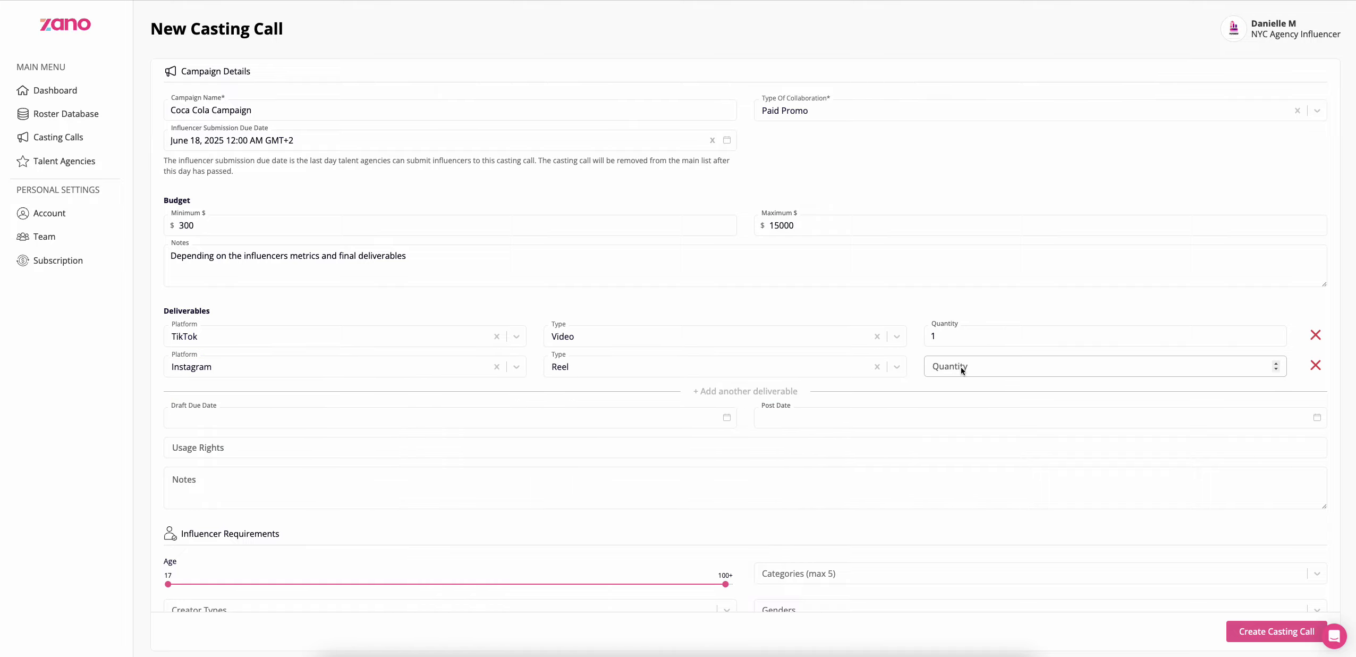
pyautogui.write('1')
# Add a third deliverable for an Instagram Story with quantity 1.
pyautogui.click(748, 391)
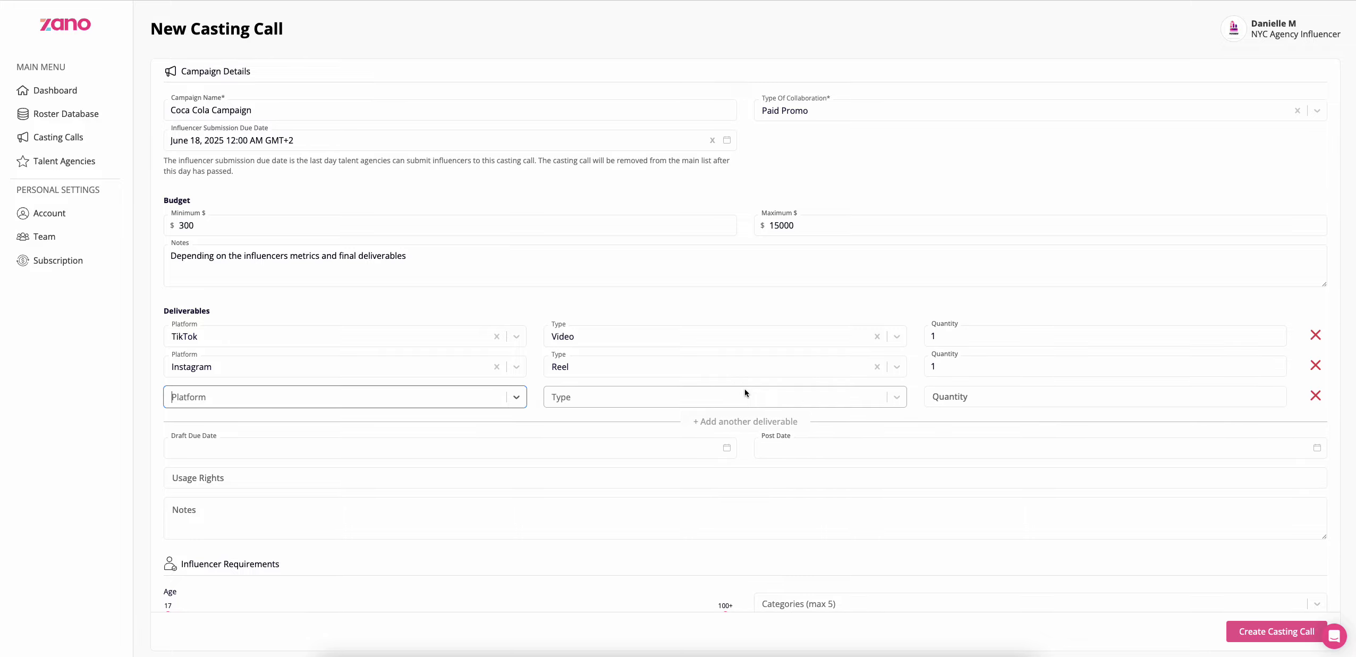
pyautogui.click(275, 399)
pyautogui.click(224, 446)
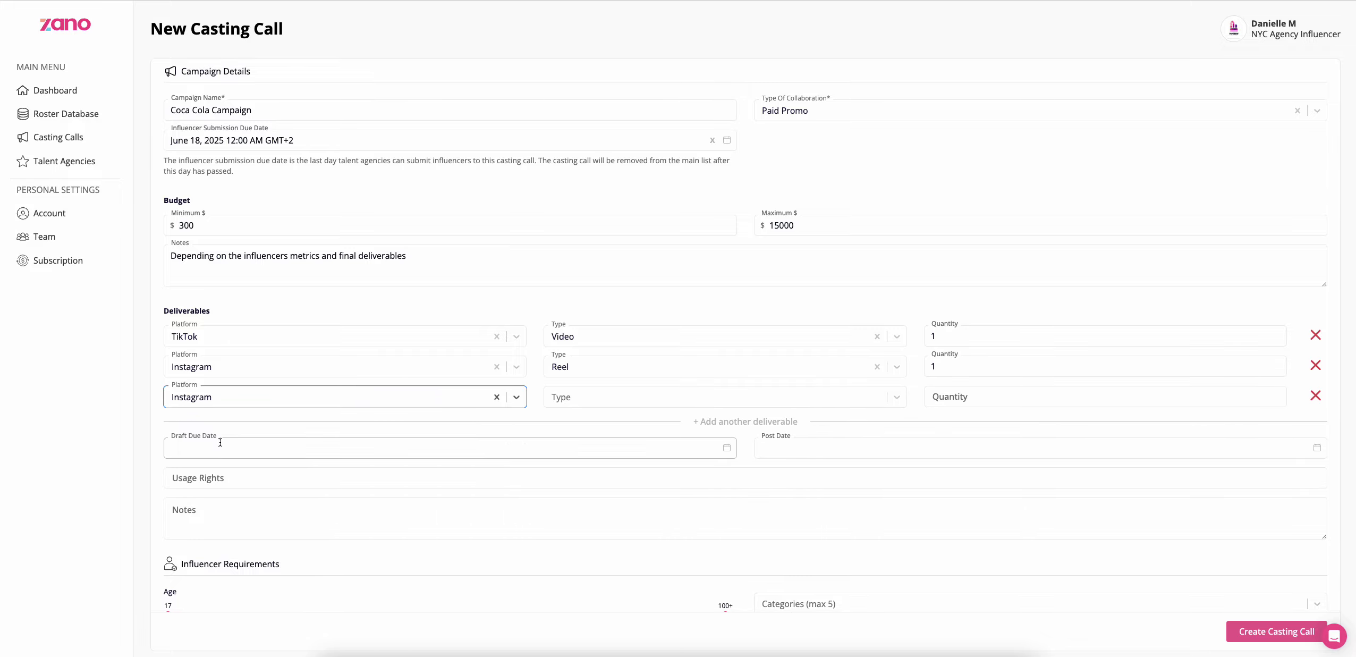
pyautogui.click(586, 400)
pyautogui.click(577, 465)
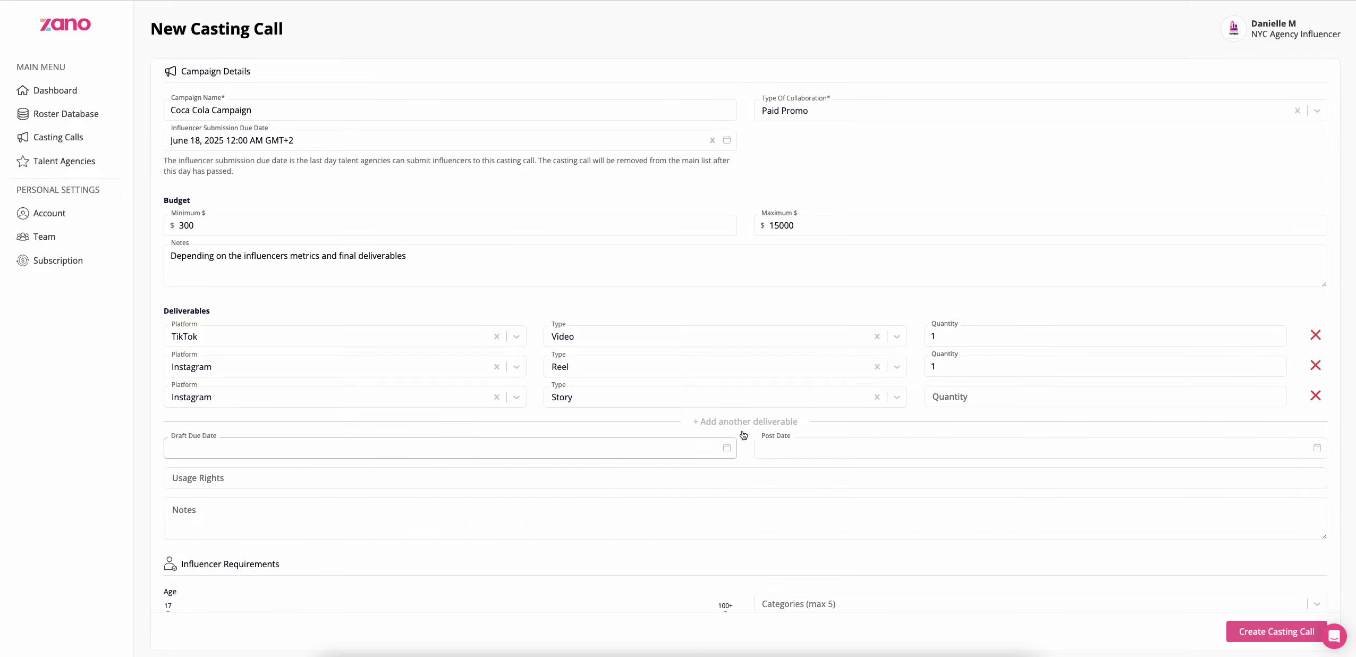
pyautogui.click(957, 396)
pyautogui.write('1')
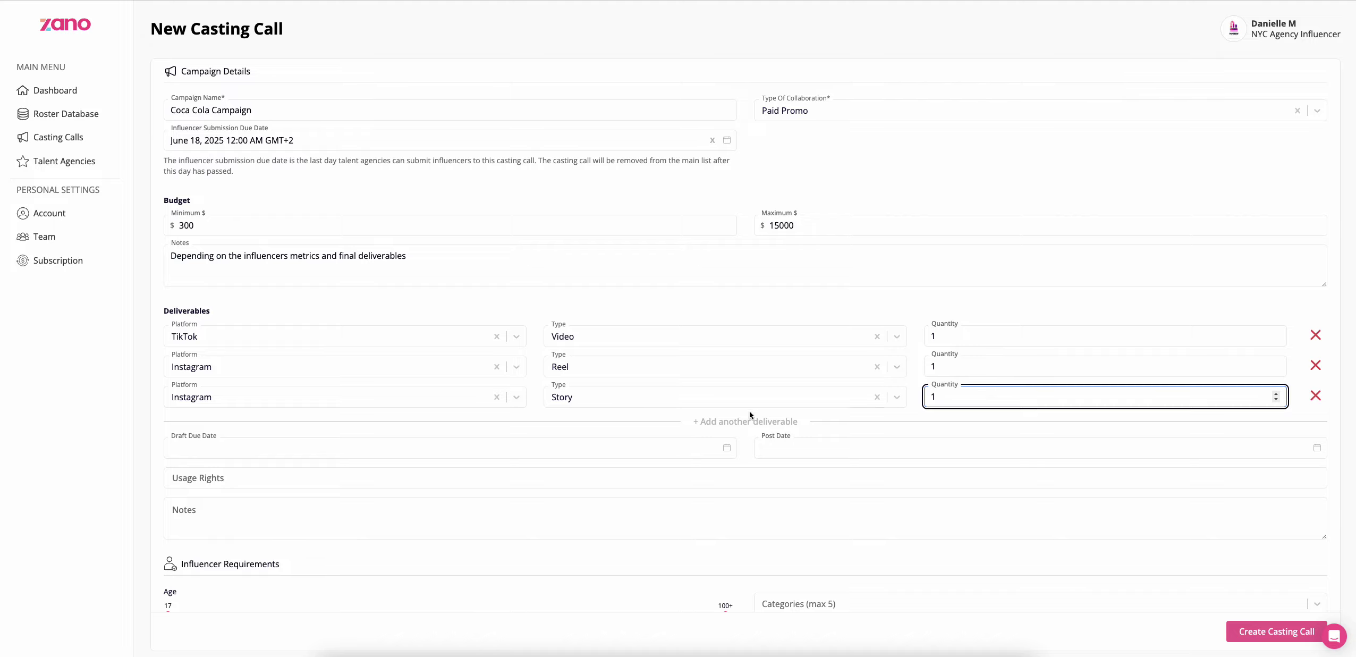
# Add a fourth deliverable for an Instagram Link in Bio with quantity 1.
pyautogui.click(748, 421)
pyautogui.click(244, 430)
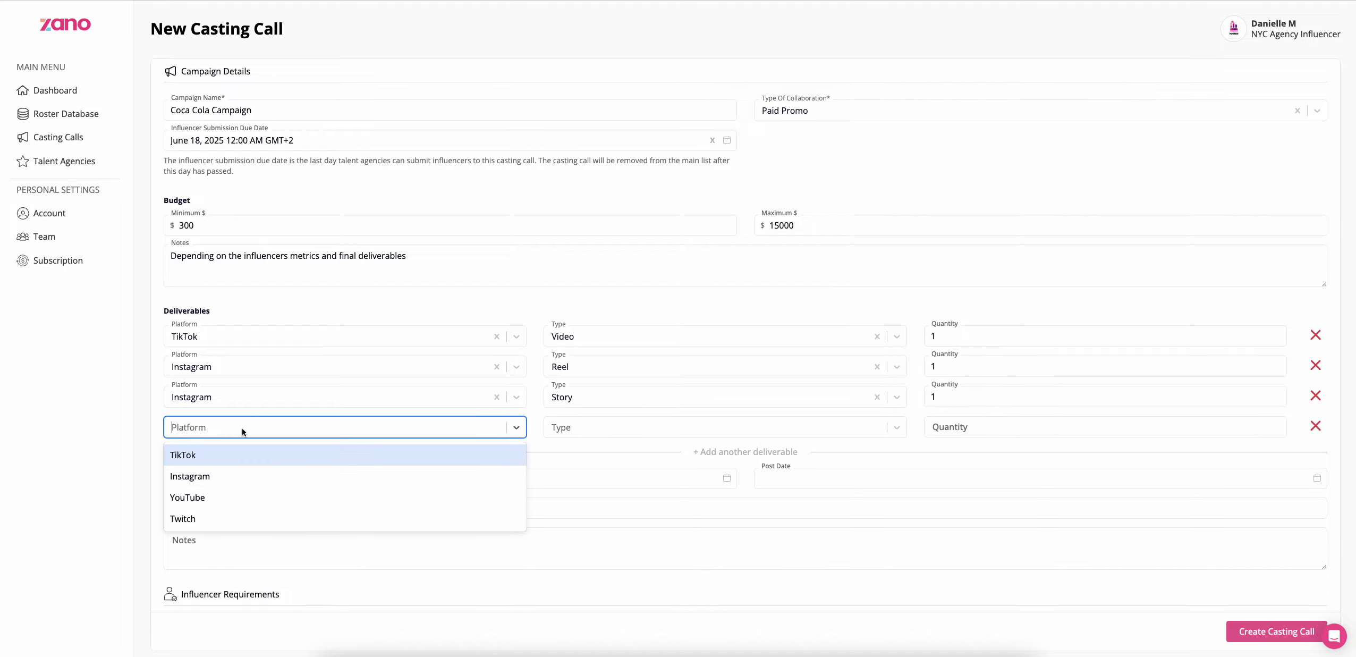
pyautogui.click(216, 477)
pyautogui.click(570, 432)
pyautogui.click(579, 519)
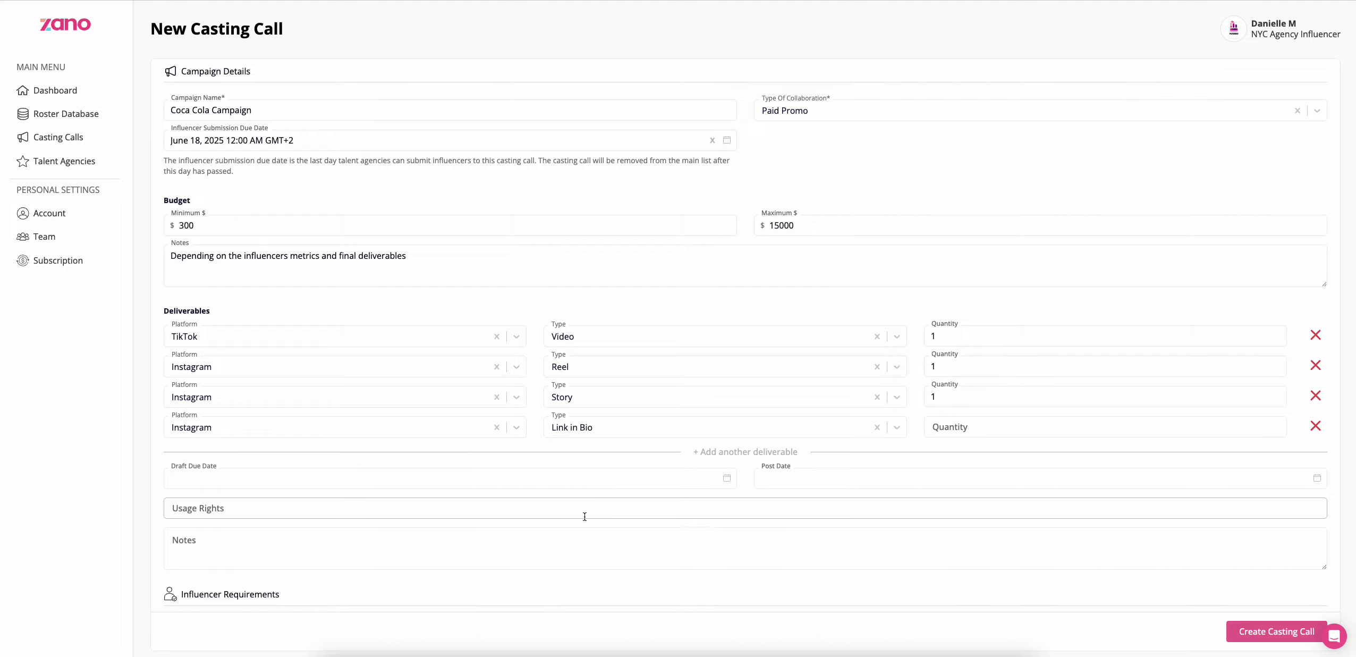
pyautogui.click(969, 425)
pyautogui.write('1')
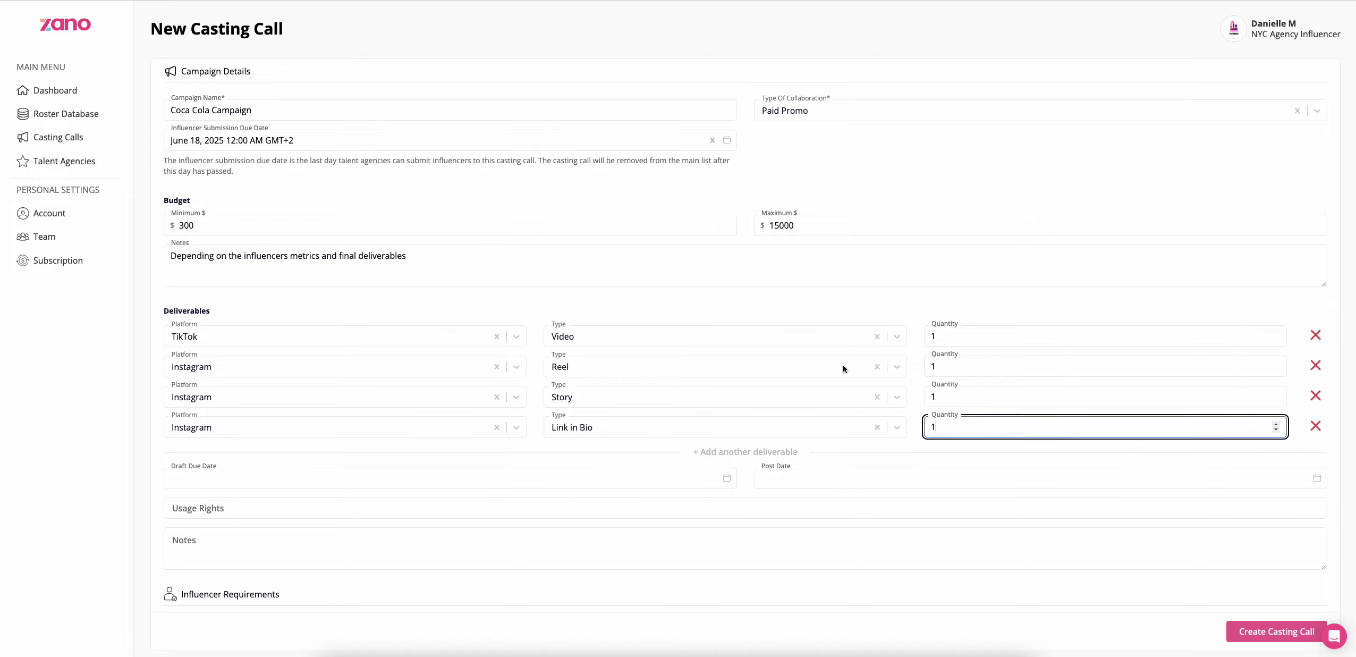
pyautogui.click(776, 314)
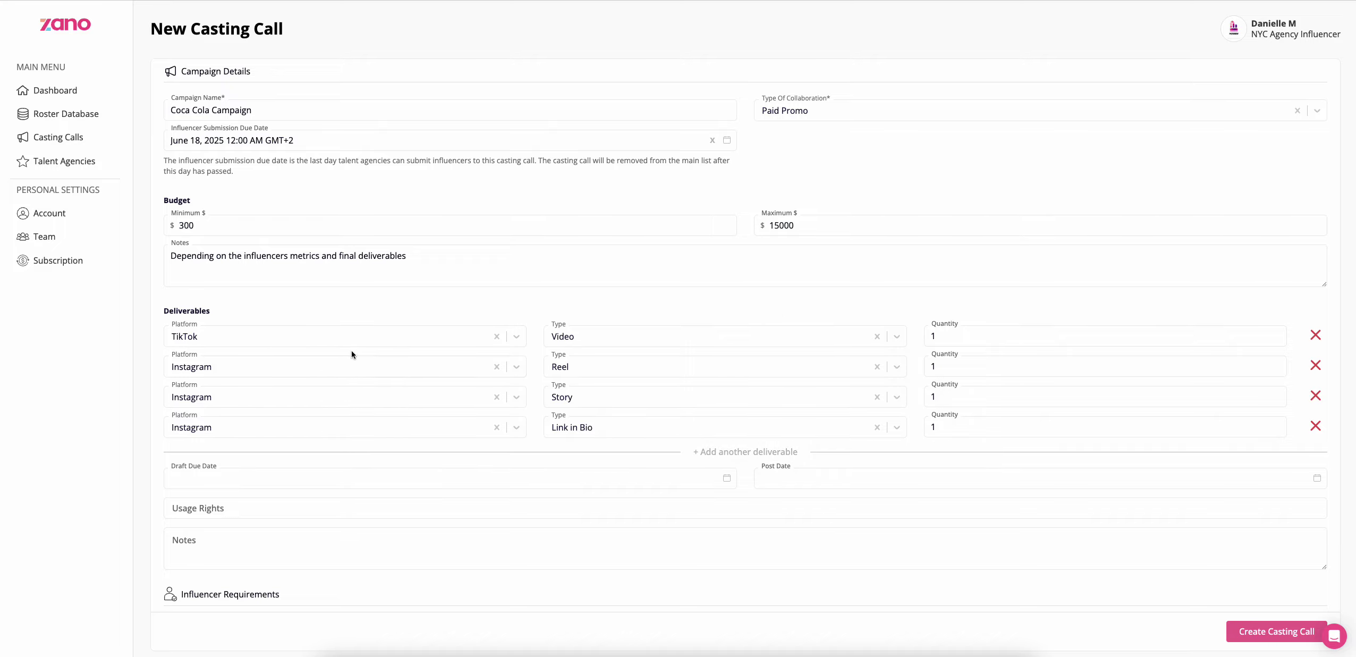
# Review the platform and type choices of the TikTok deliverable and the type choices of the Instagram Reel deliverable.
pyautogui.click(404, 334)
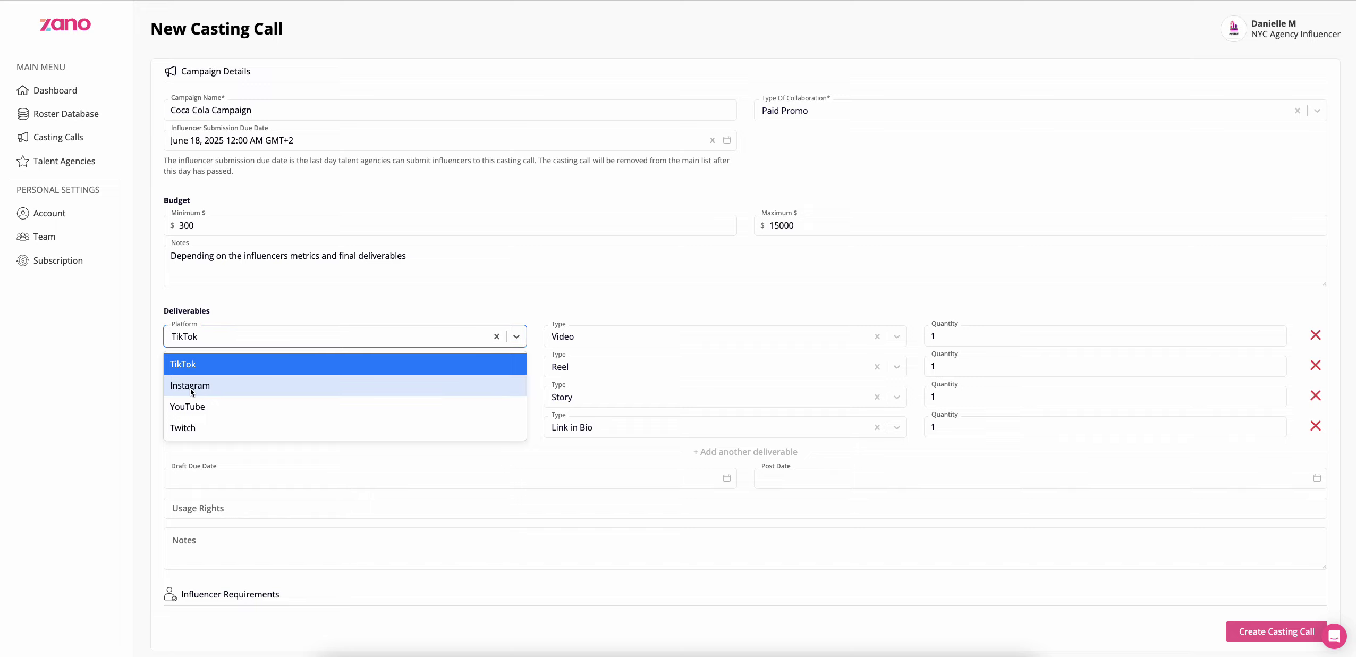
pyautogui.click(310, 307)
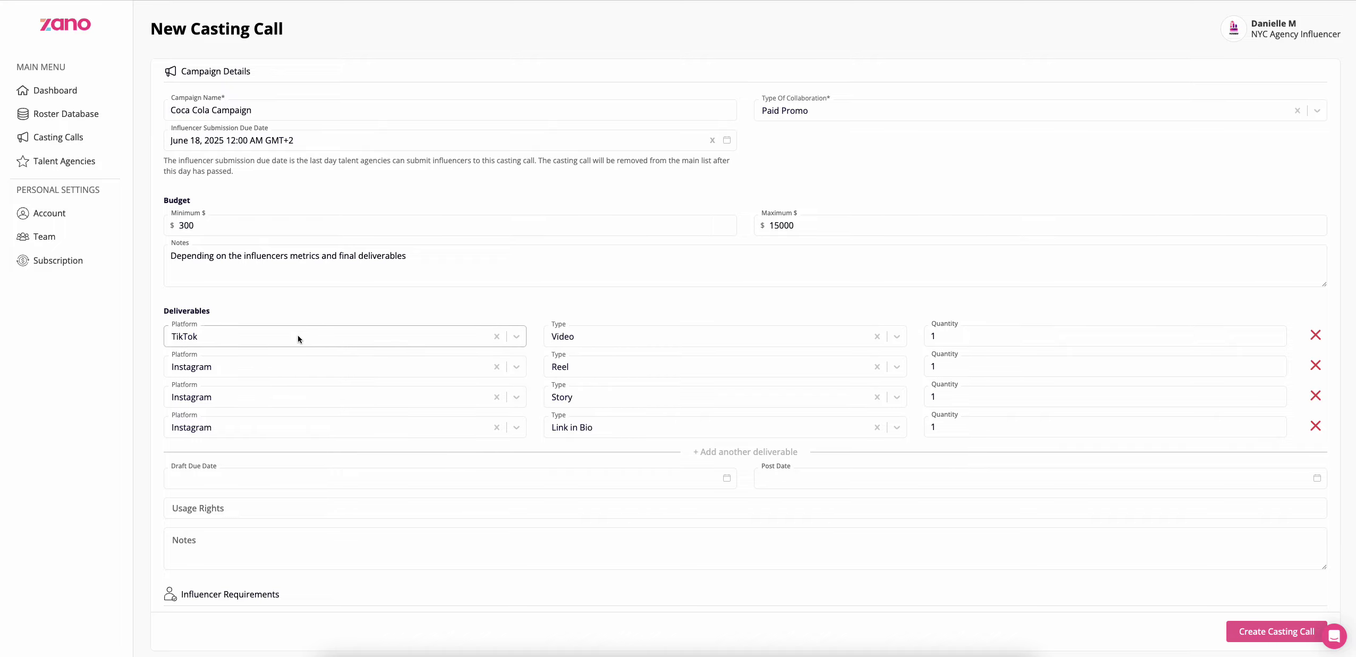
pyautogui.click(598, 340)
pyautogui.click(577, 315)
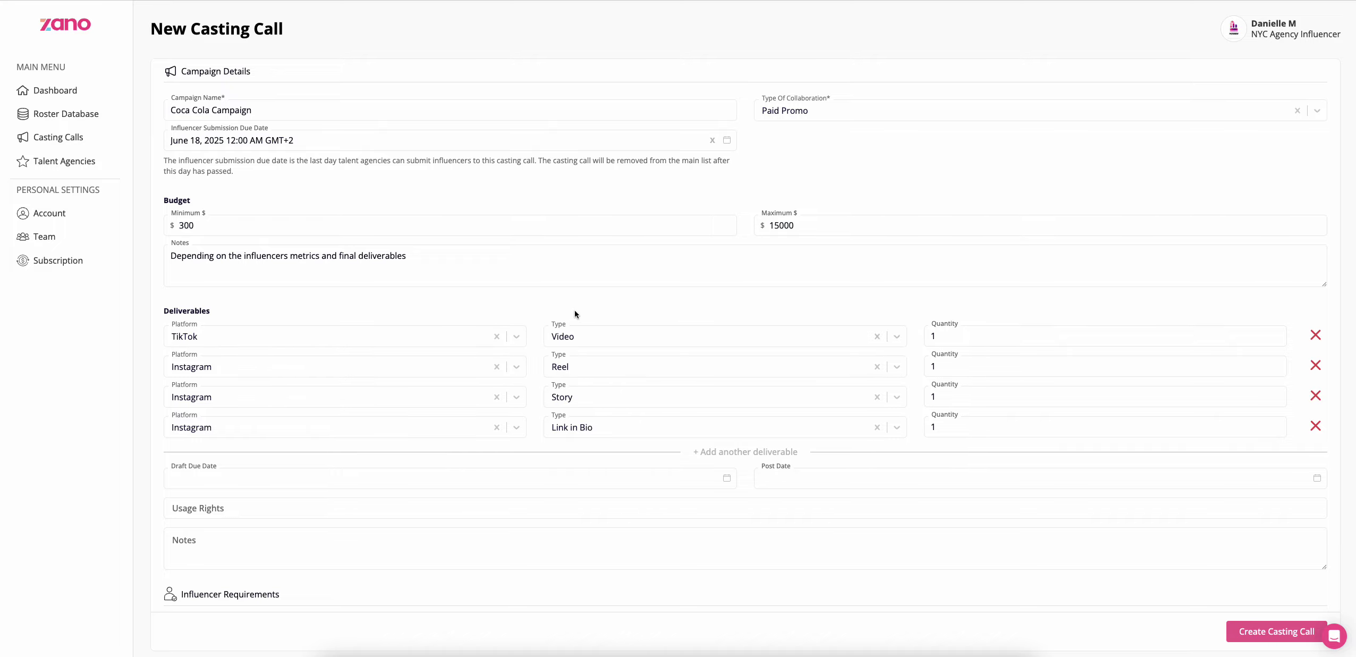
pyautogui.click(598, 372)
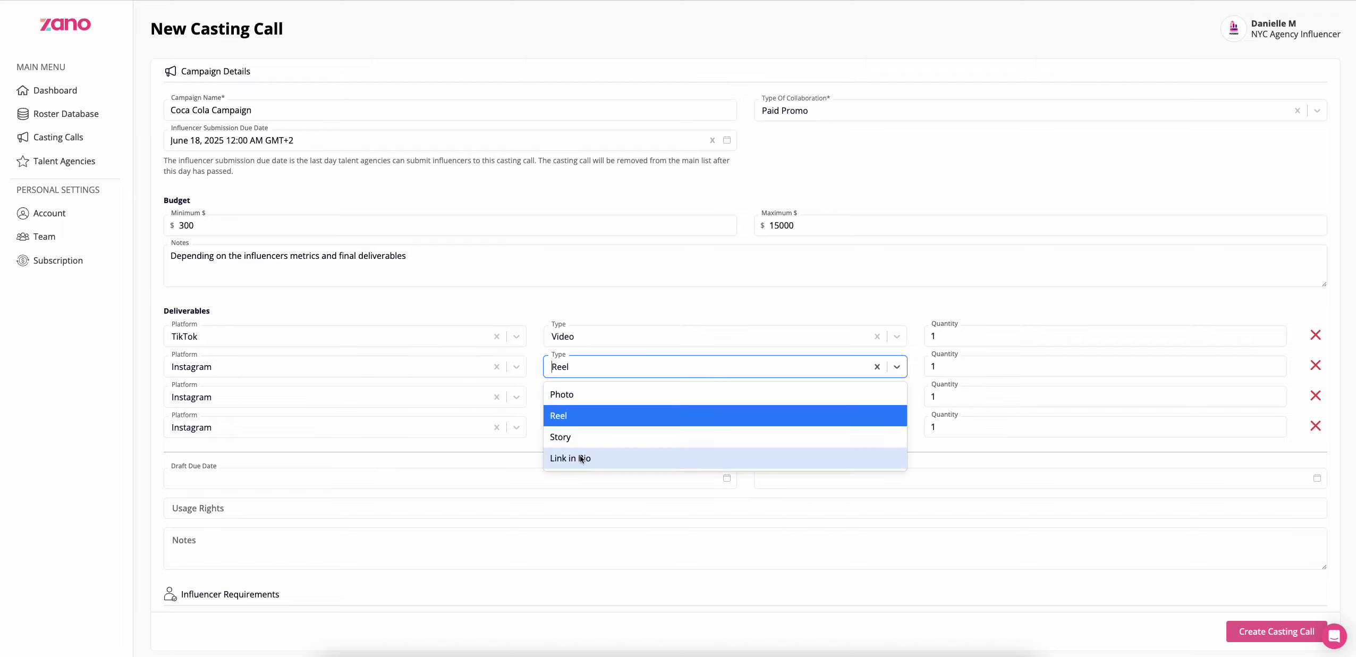
pyautogui.click(575, 304)
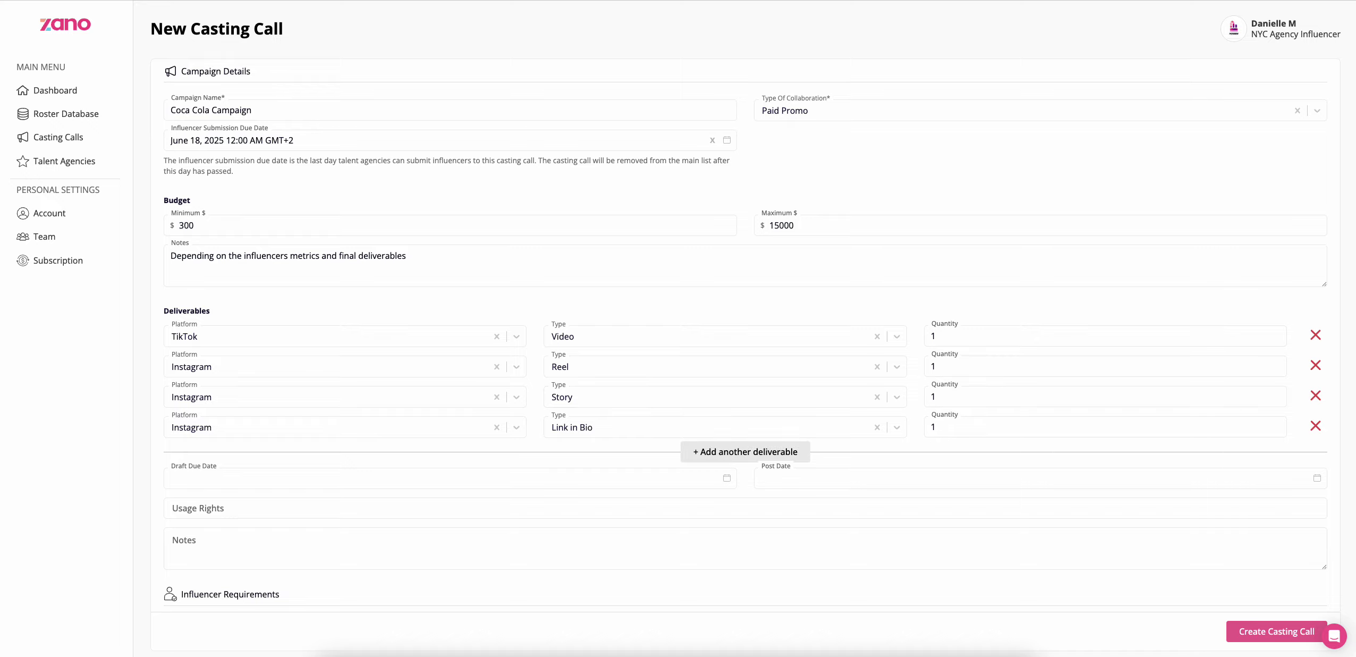
# Add a temporary fifth deliverable to check the type choices for YouTube and Twitch, and remove that deliverable.
pyautogui.click(721, 452)
pyautogui.click(279, 458)
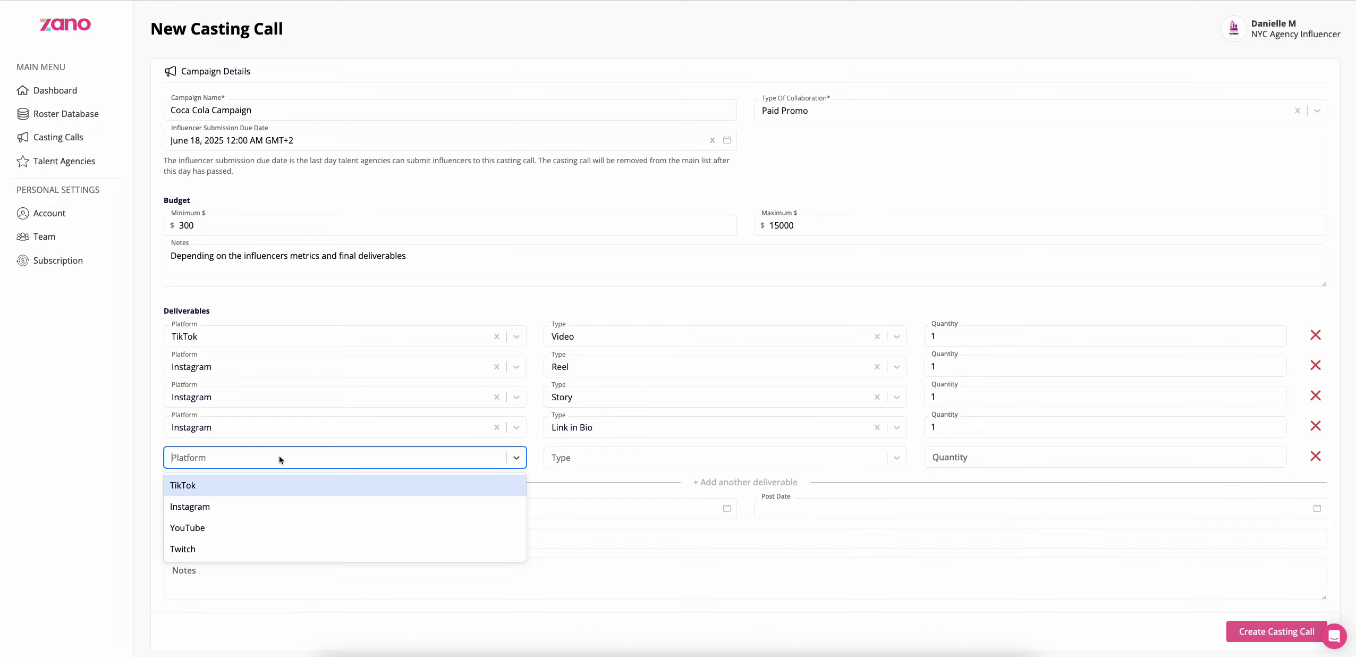
pyautogui.click(222, 527)
pyautogui.click(589, 458)
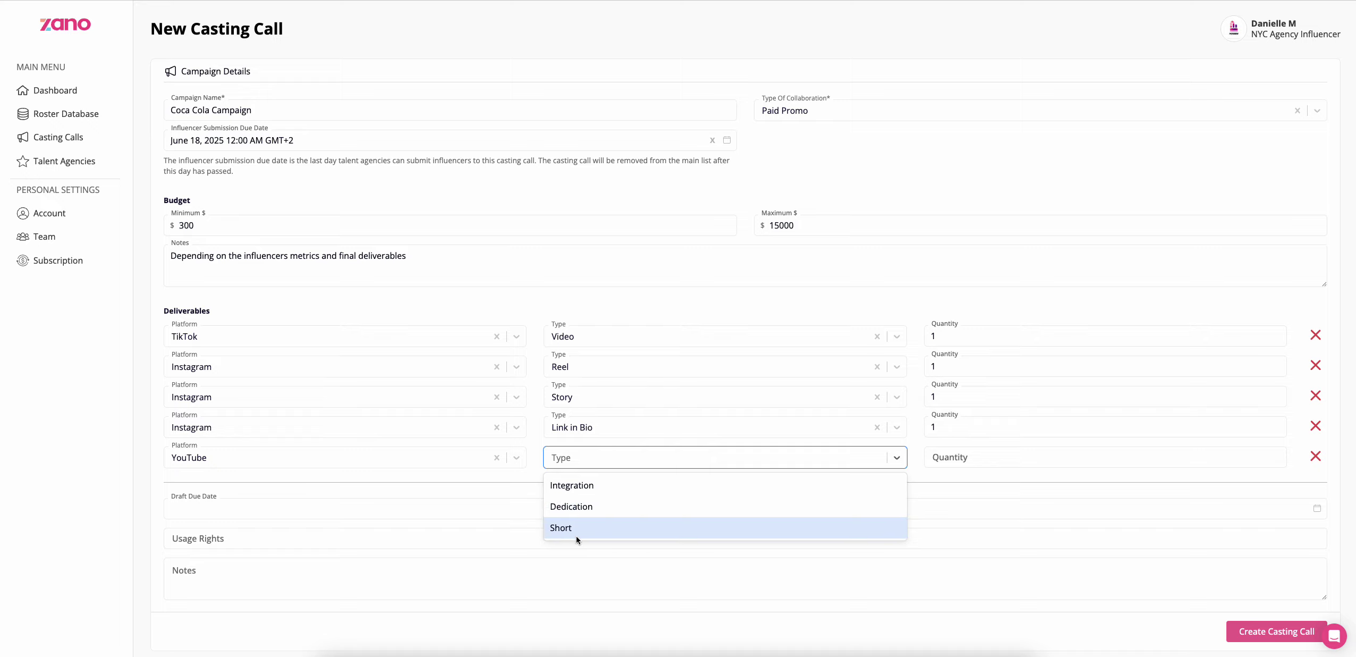
pyautogui.click(497, 457)
pyautogui.click(485, 458)
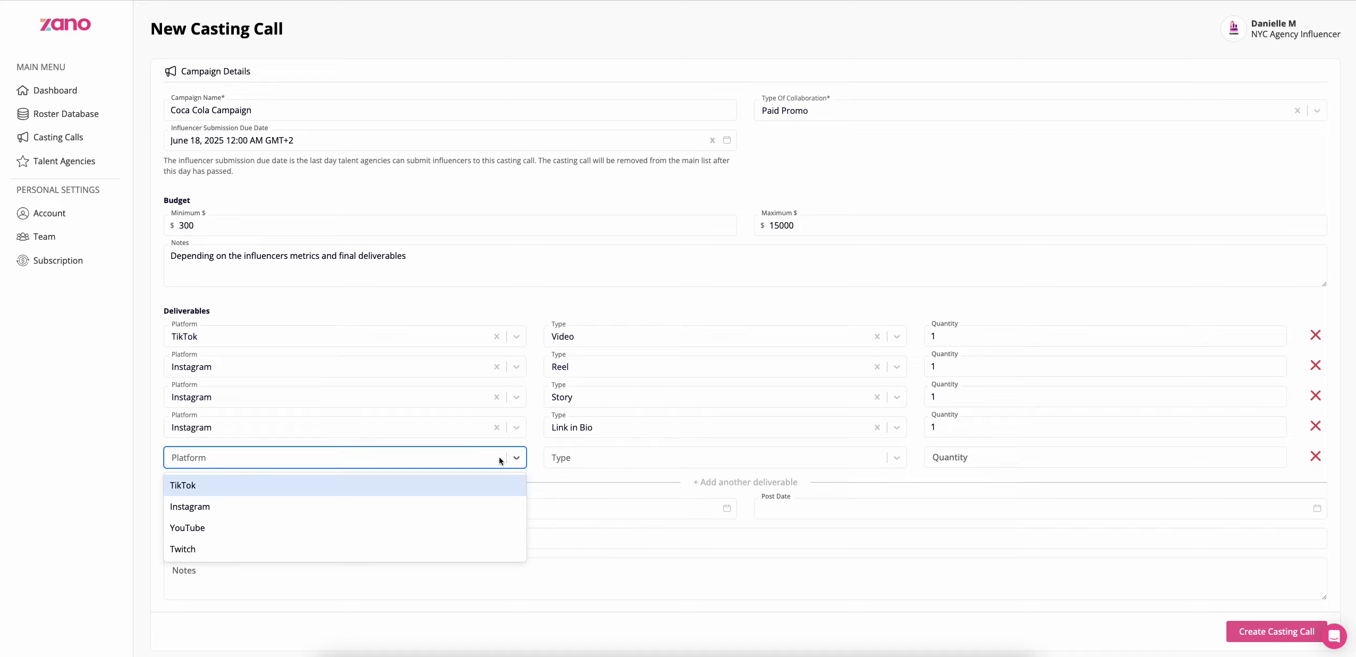
pyautogui.click(272, 554)
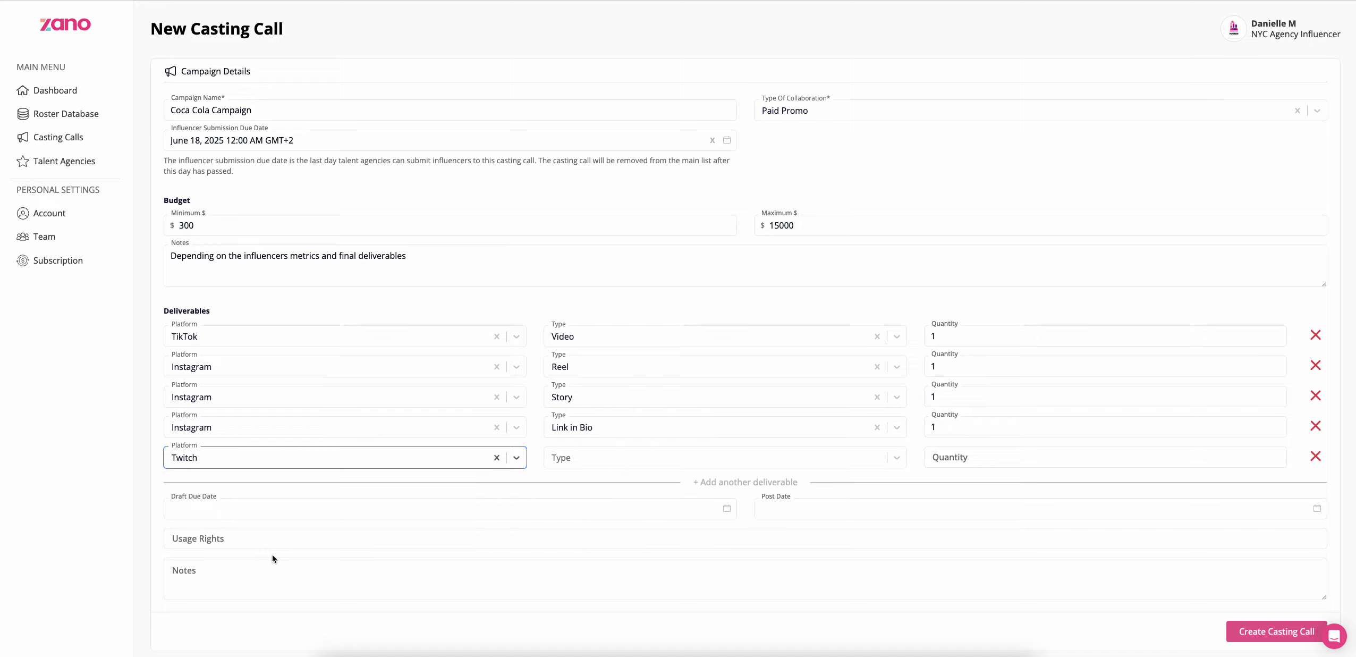
pyautogui.click(585, 459)
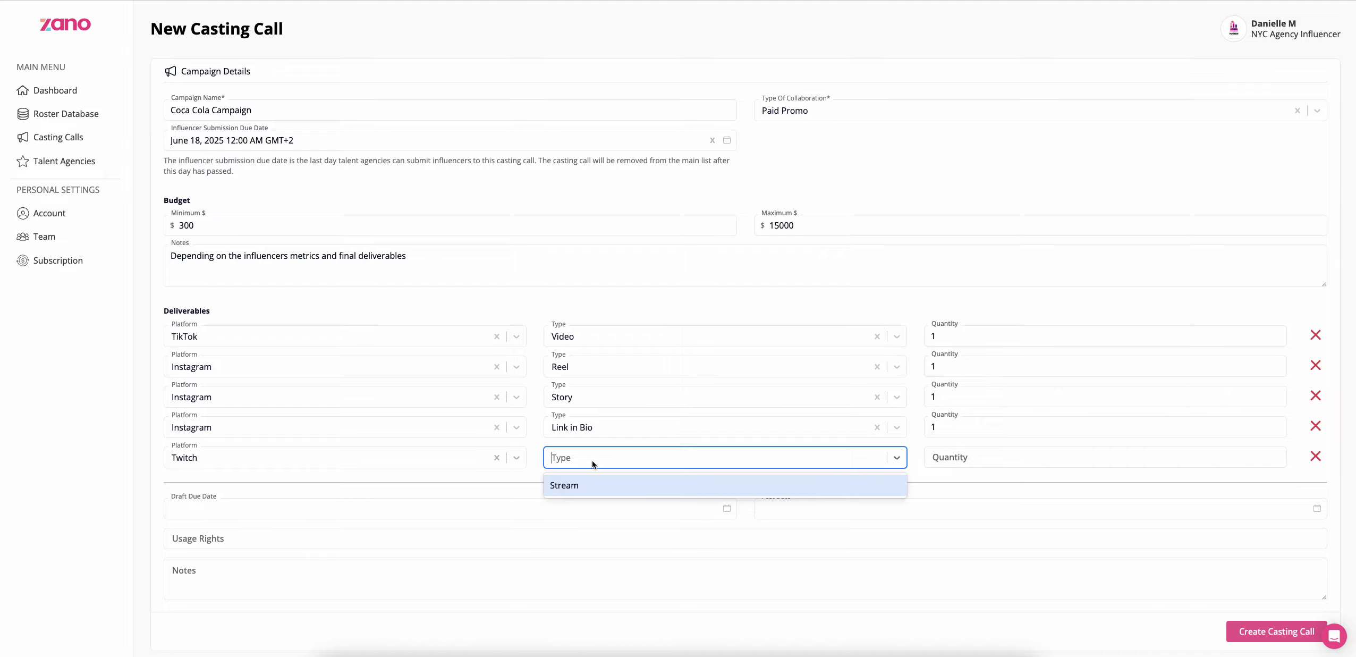
pyautogui.click(497, 458)
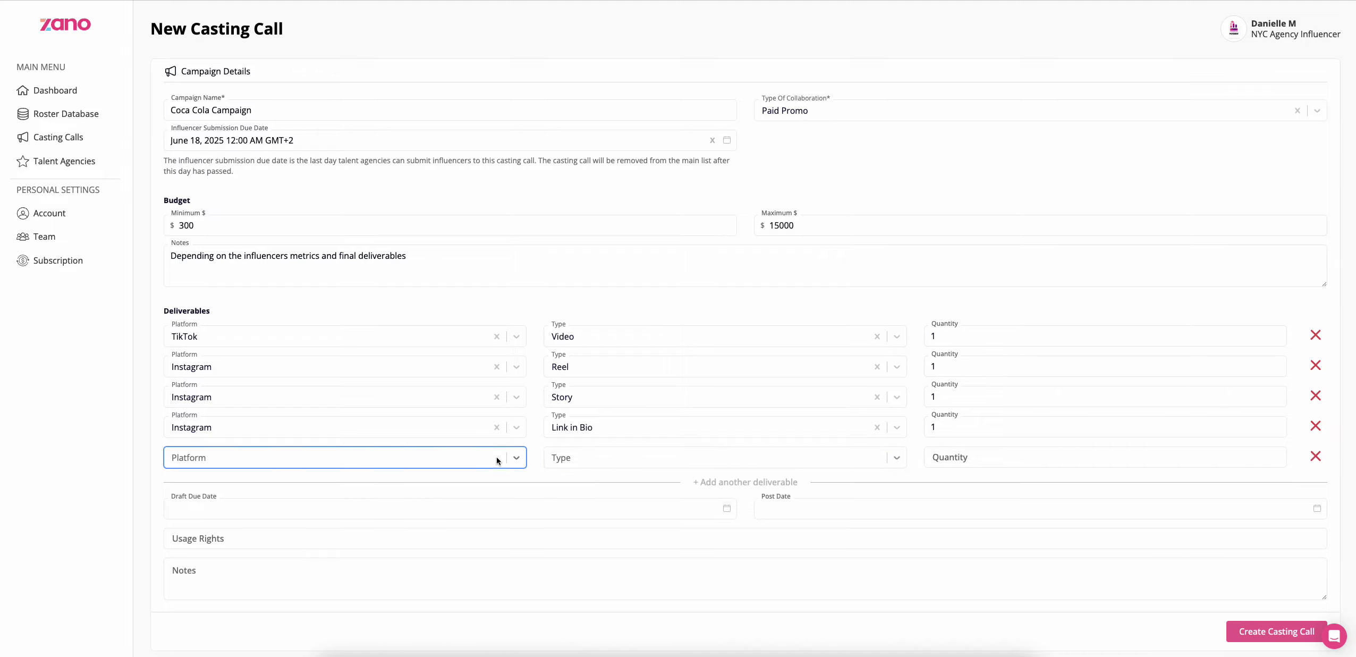
pyautogui.click(1316, 456)
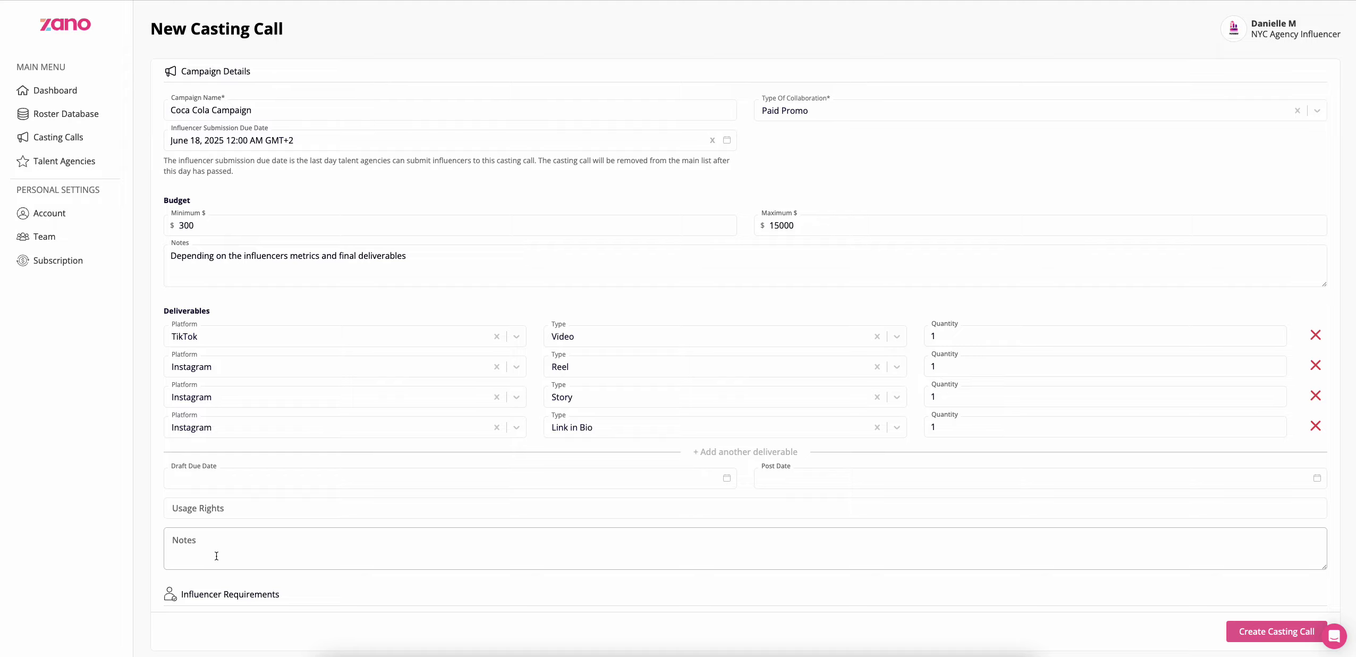
# Set the deliverables' usage rights to "30 days unpaid".
pyautogui.scroll(-1, 216, 556)
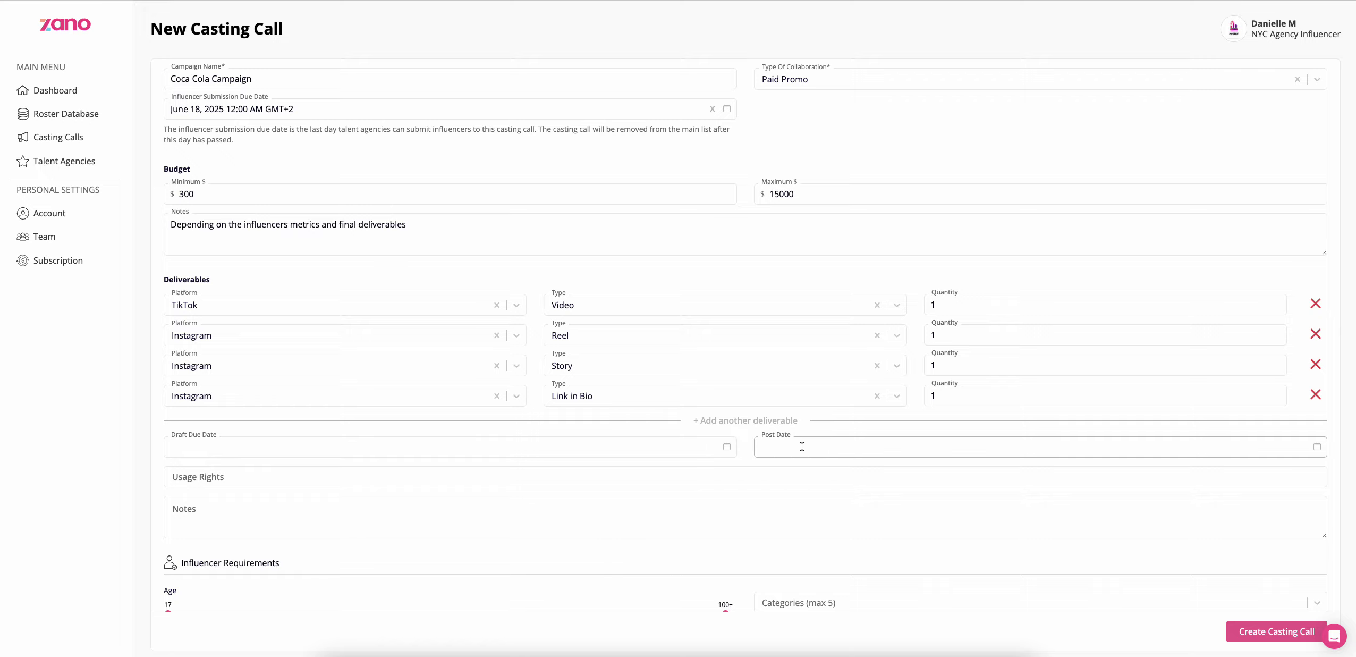
pyautogui.click(607, 476)
pyautogui.write('3')
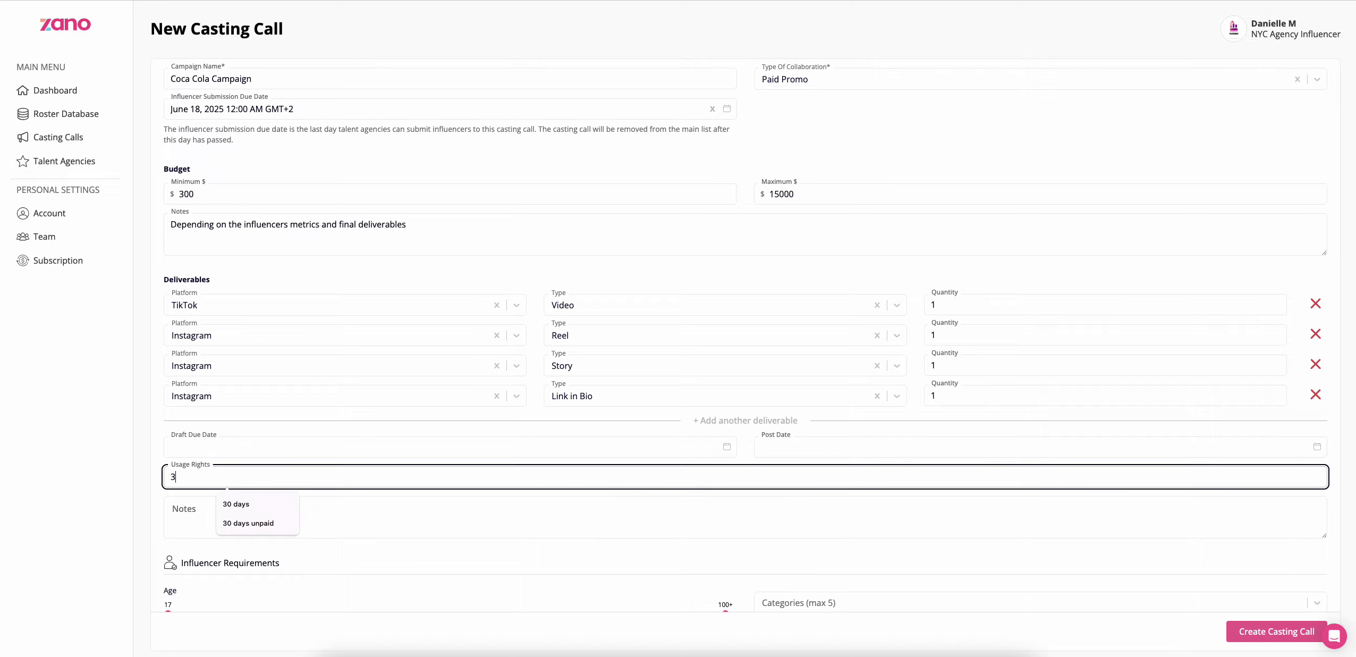
pyautogui.write('0 days unpaid')
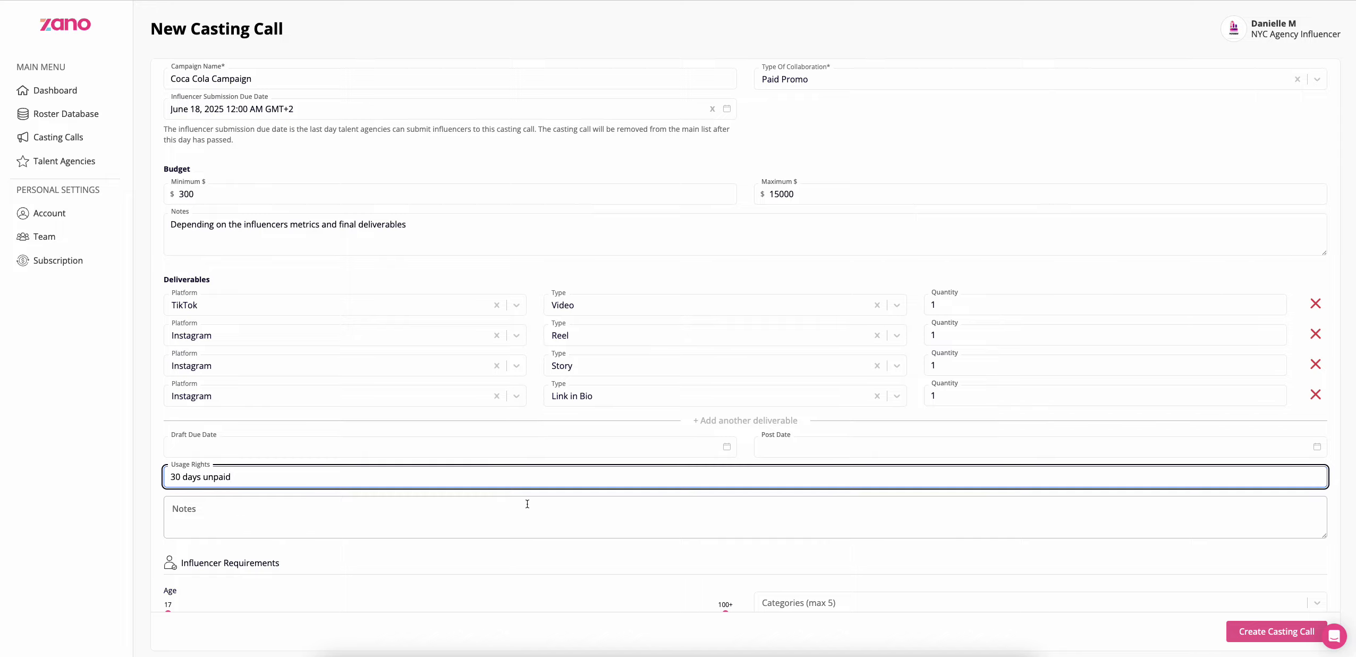
# Review the casting call form from the campaign details and deliverables notes through the influencer requirements section.
pyautogui.click(462, 509)
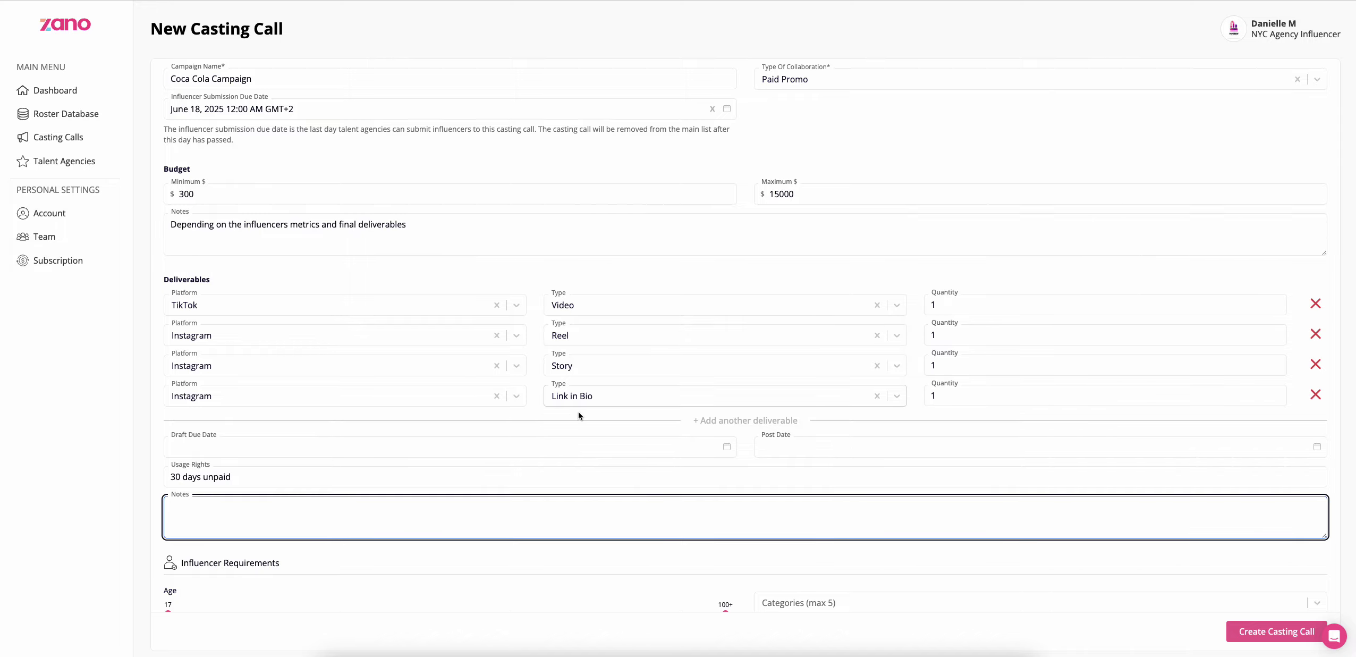
pyautogui.scroll(-2, 599, 423)
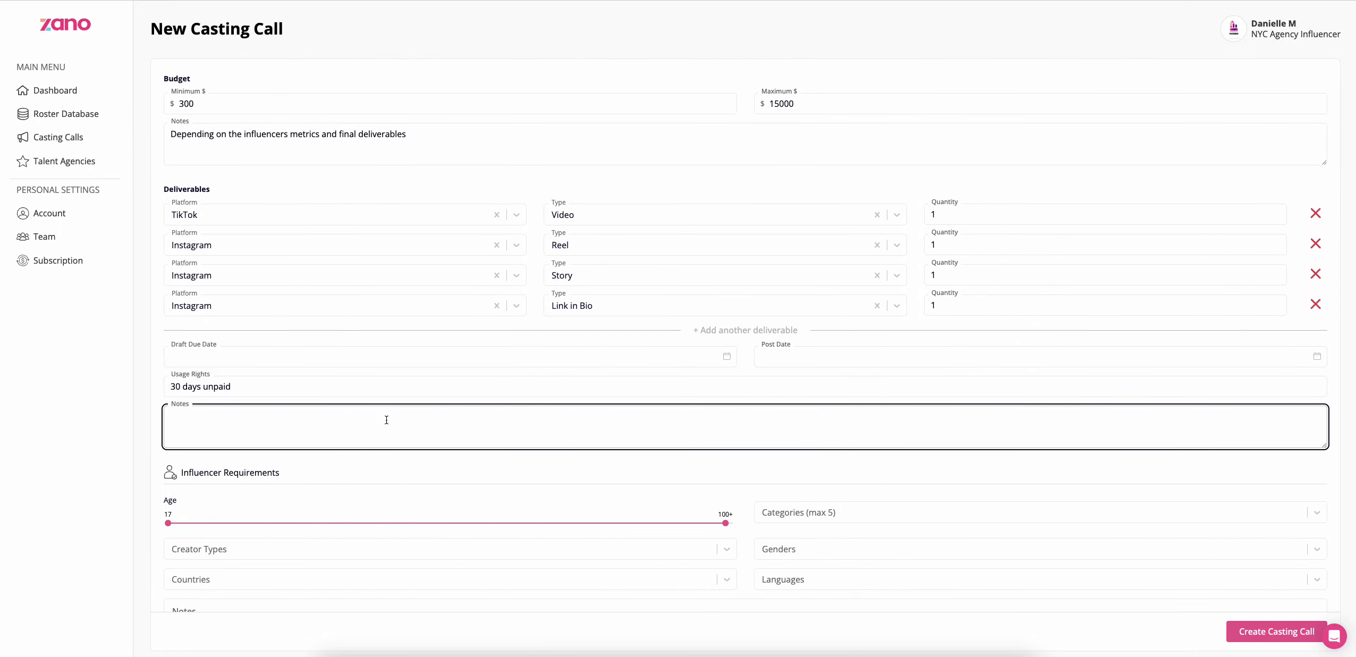
pyautogui.scroll(3, 386, 420)
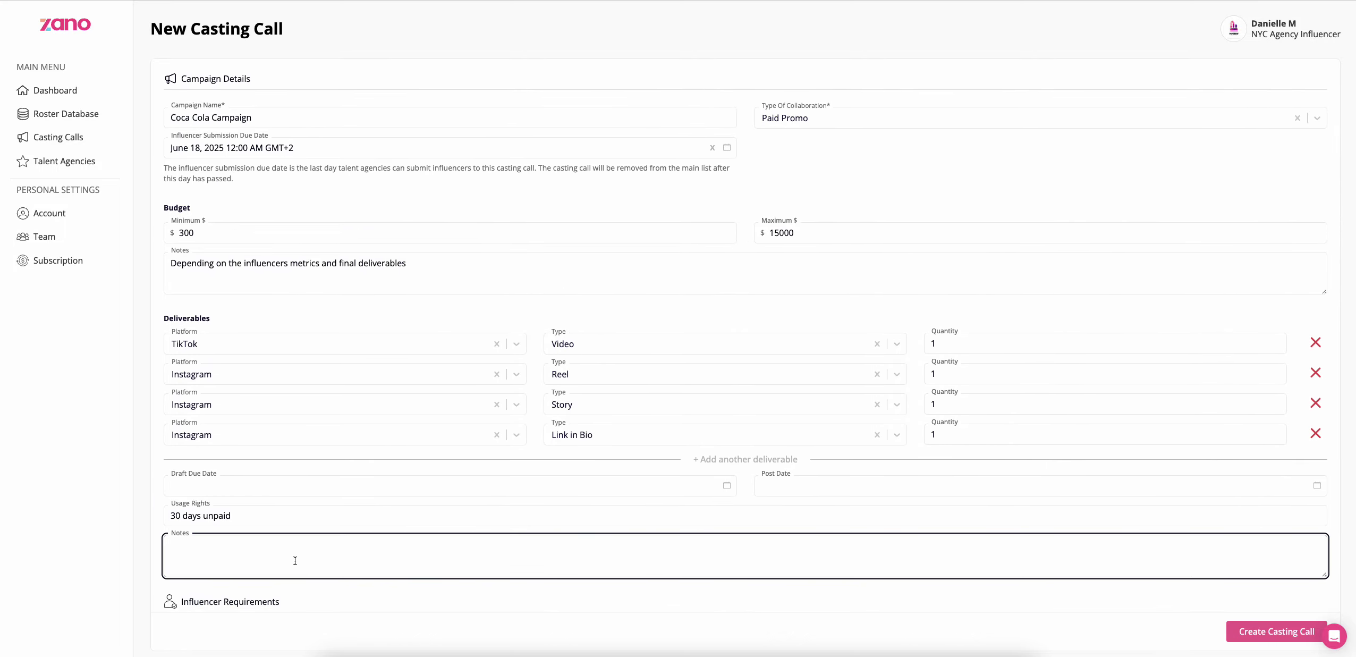
pyautogui.scroll(-1, 295, 560)
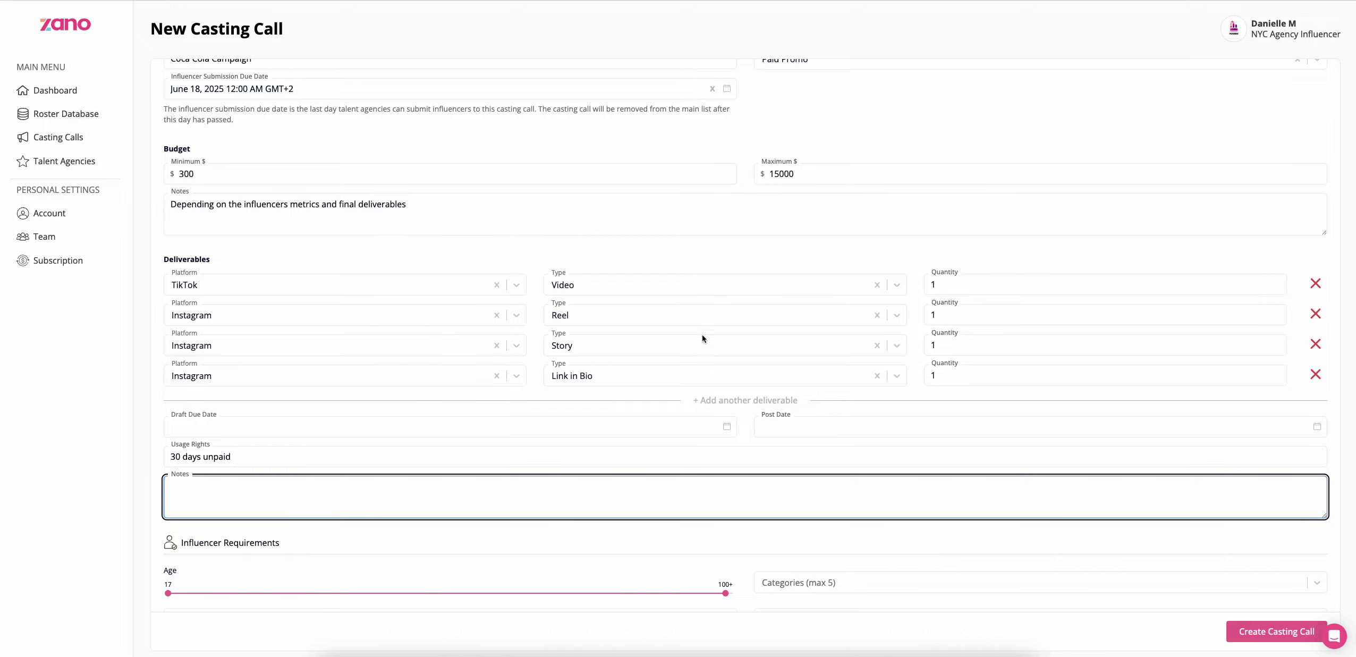
pyautogui.scroll(-1, 467, 470)
pyautogui.scroll(-1, 468, 471)
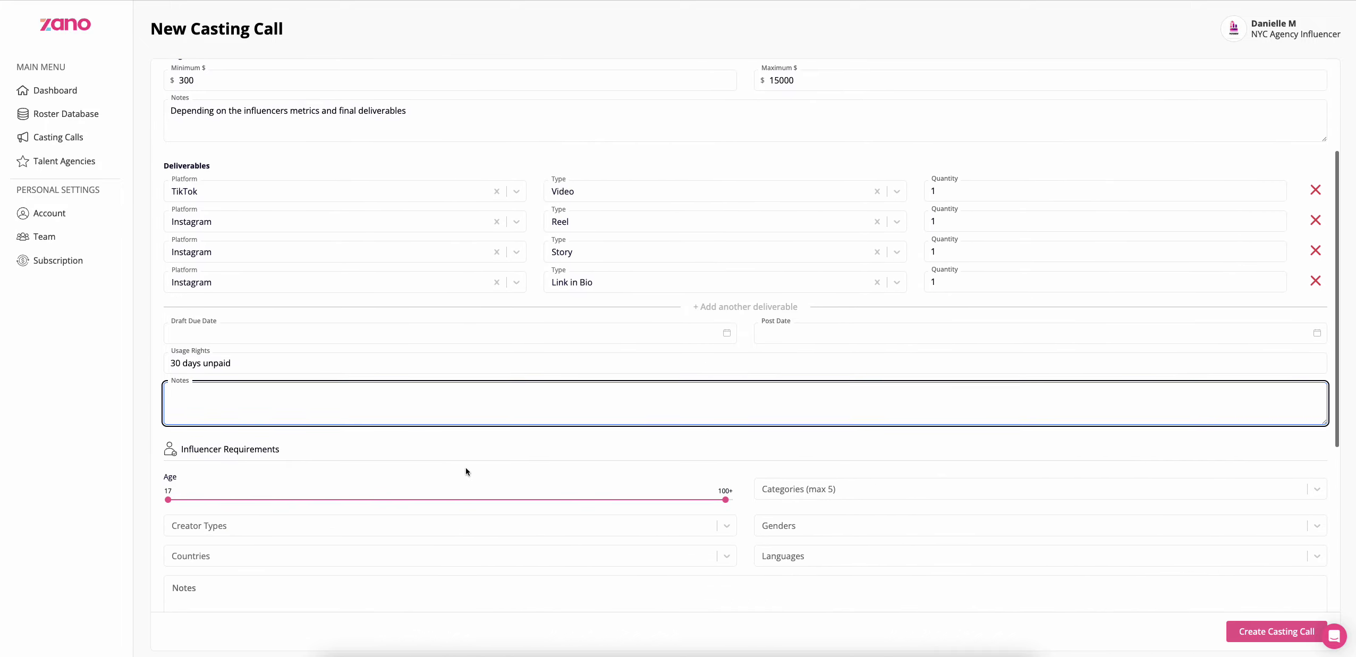
pyautogui.scroll(4, 468, 470)
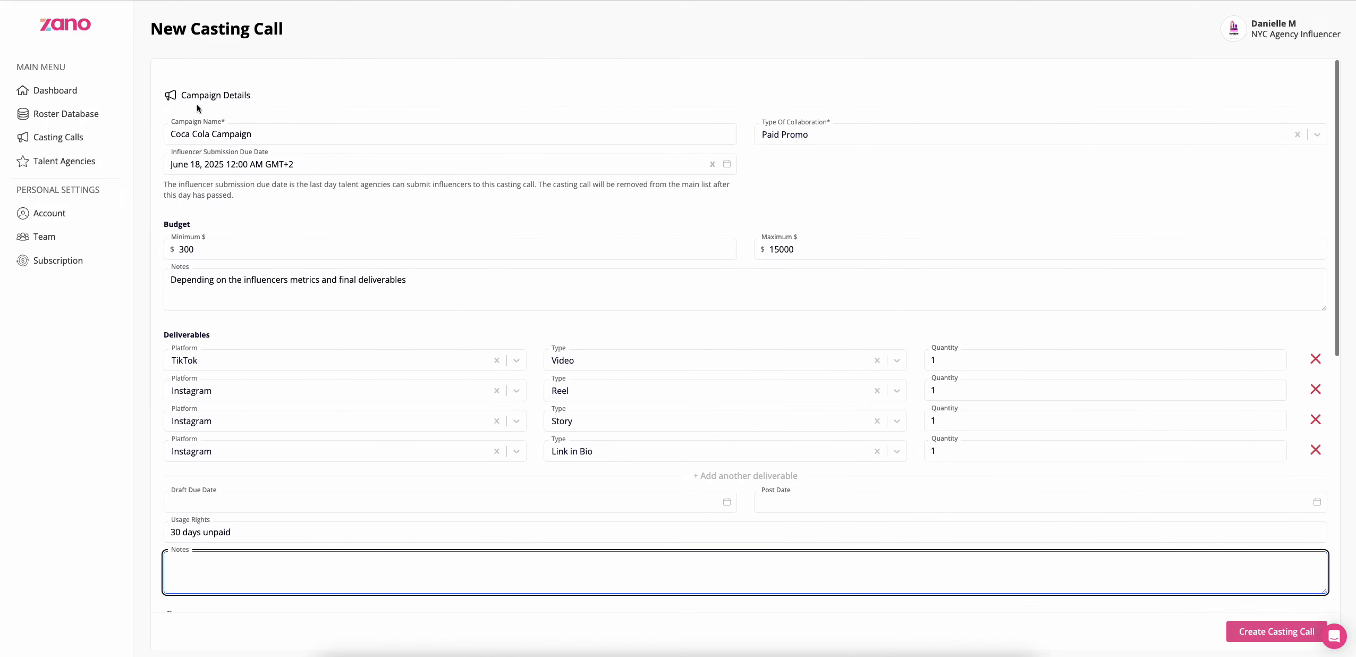
pyautogui.moveTo(192, 96); pyautogui.dragTo(258, 95)
pyautogui.scroll(-5, 216, 354)
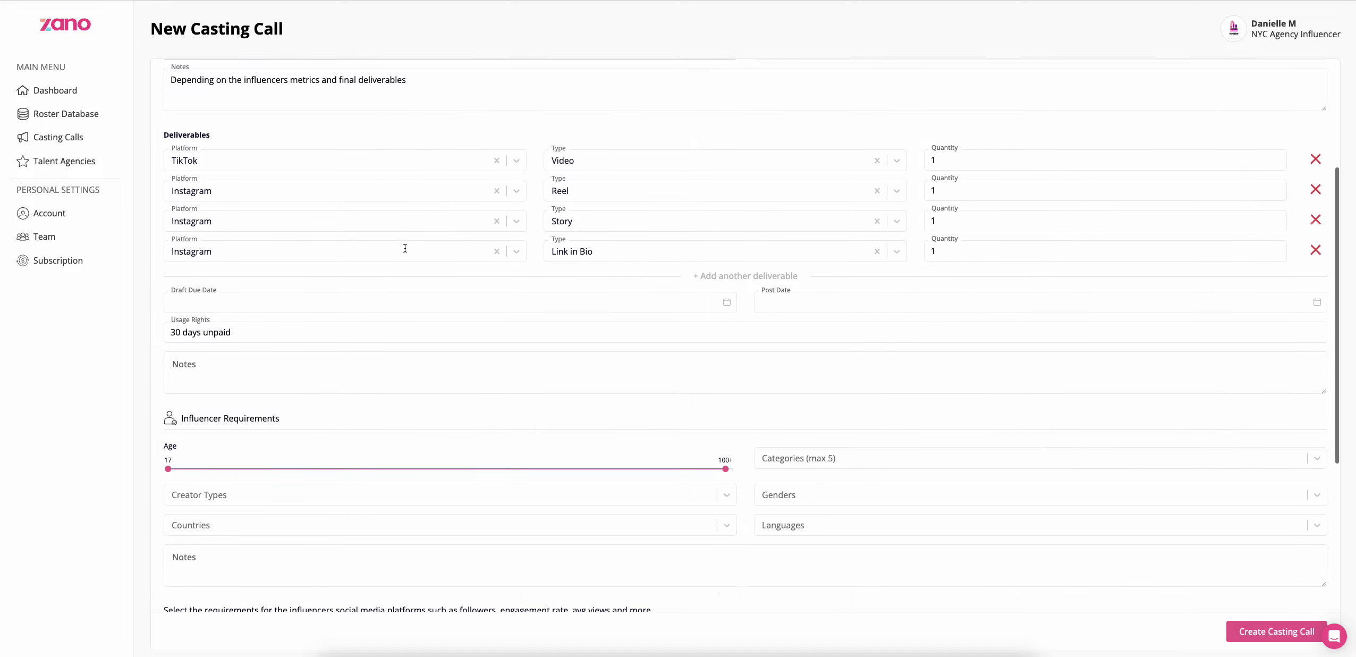
pyautogui.moveTo(255, 359); pyautogui.dragTo(198, 360)
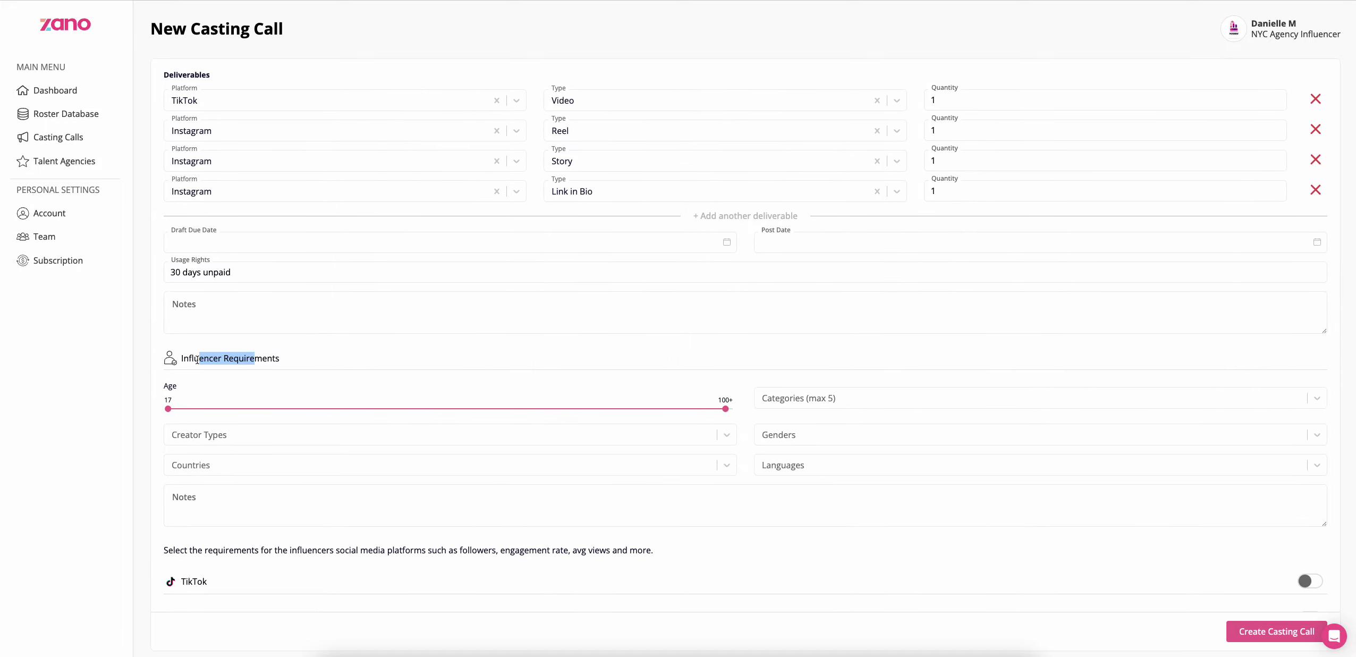
pyautogui.scroll(-1, 197, 360)
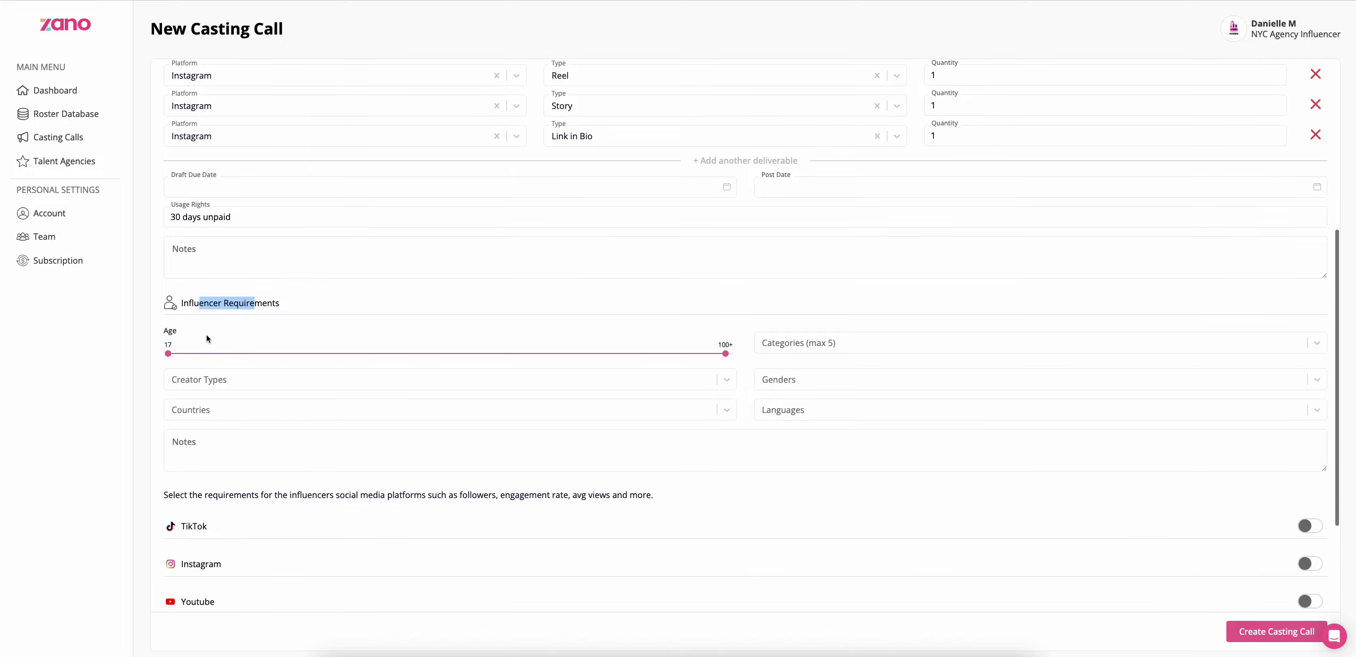
pyautogui.click(208, 338)
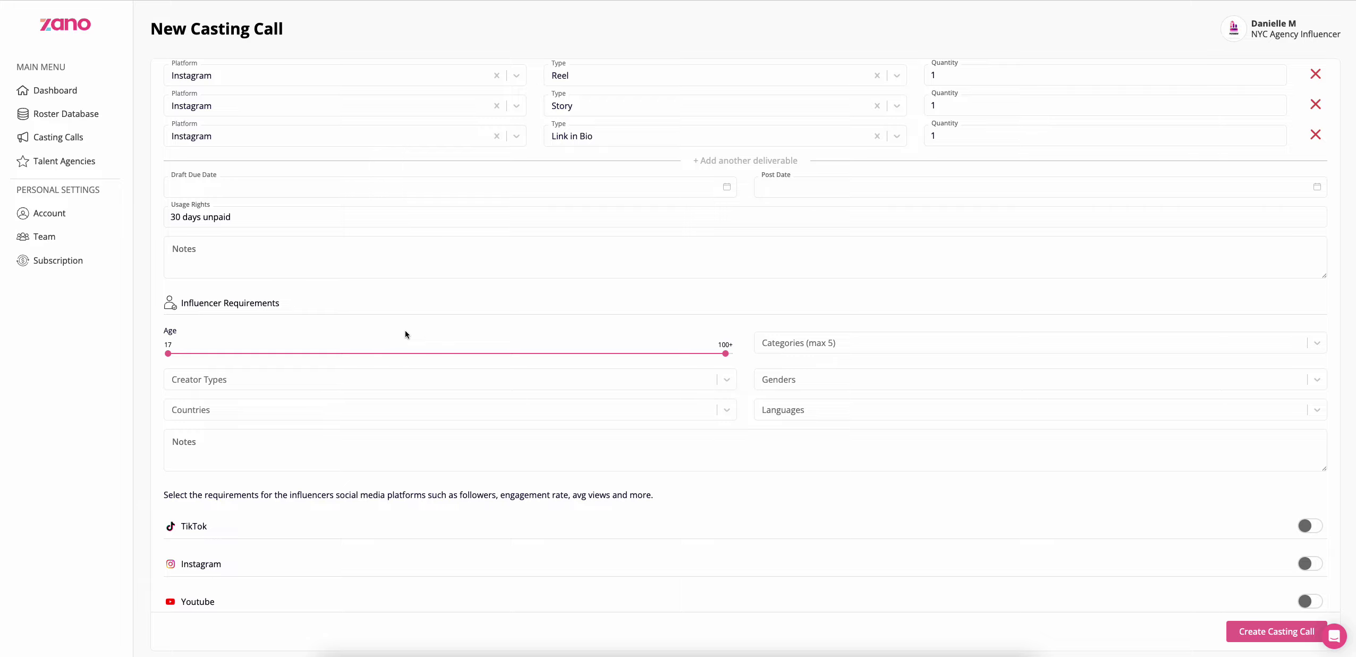
# Add Family, Lifestyle and Food as categories in the influencer requirements.
pyautogui.click(813, 342)
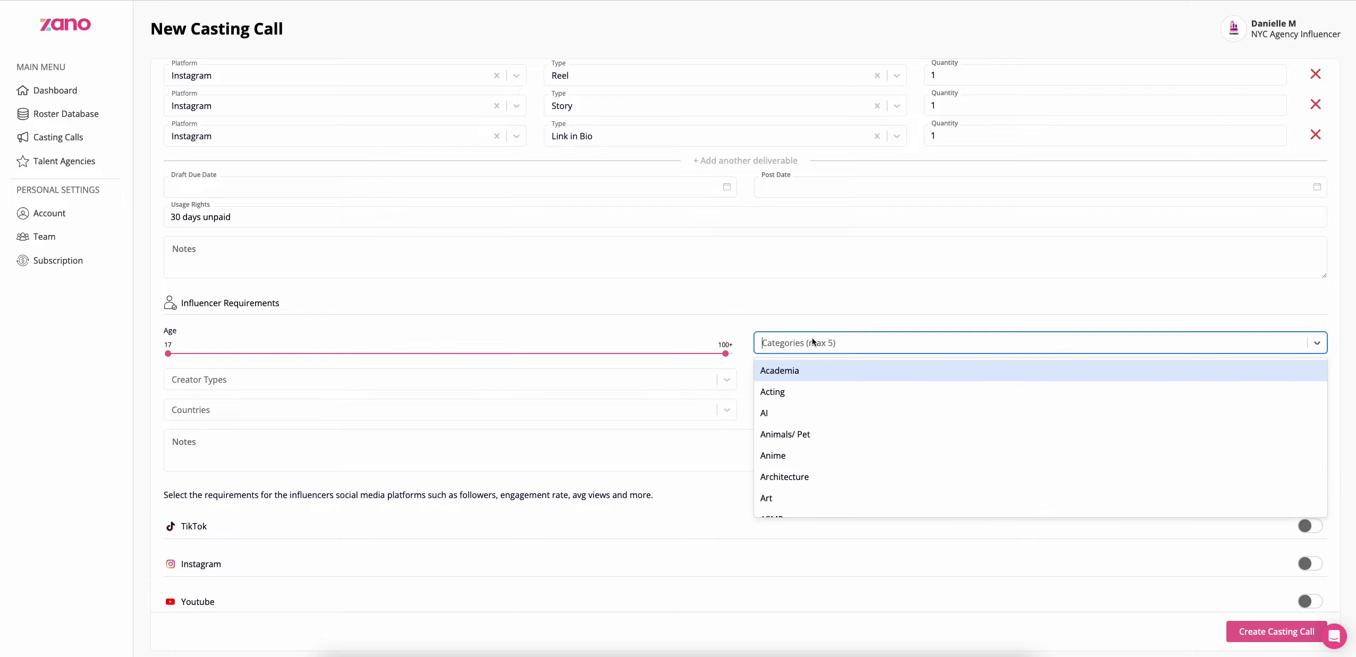
pyautogui.write('famil')
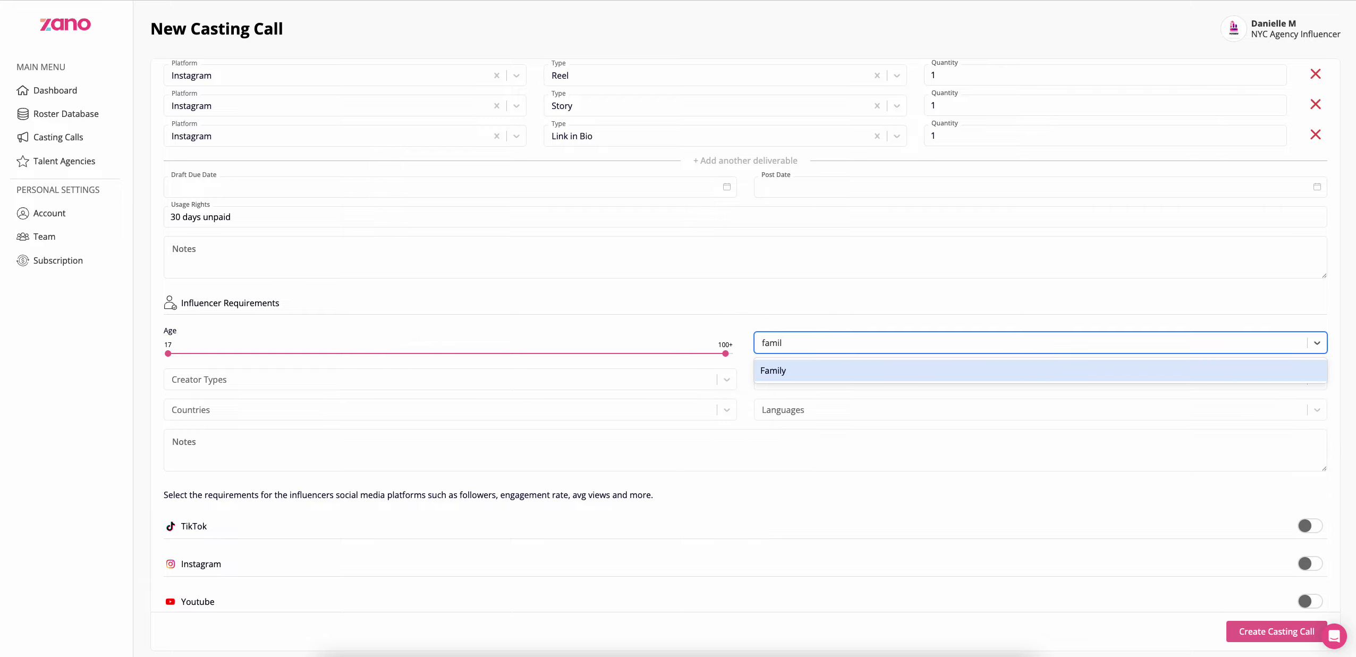
pyautogui.click(806, 372)
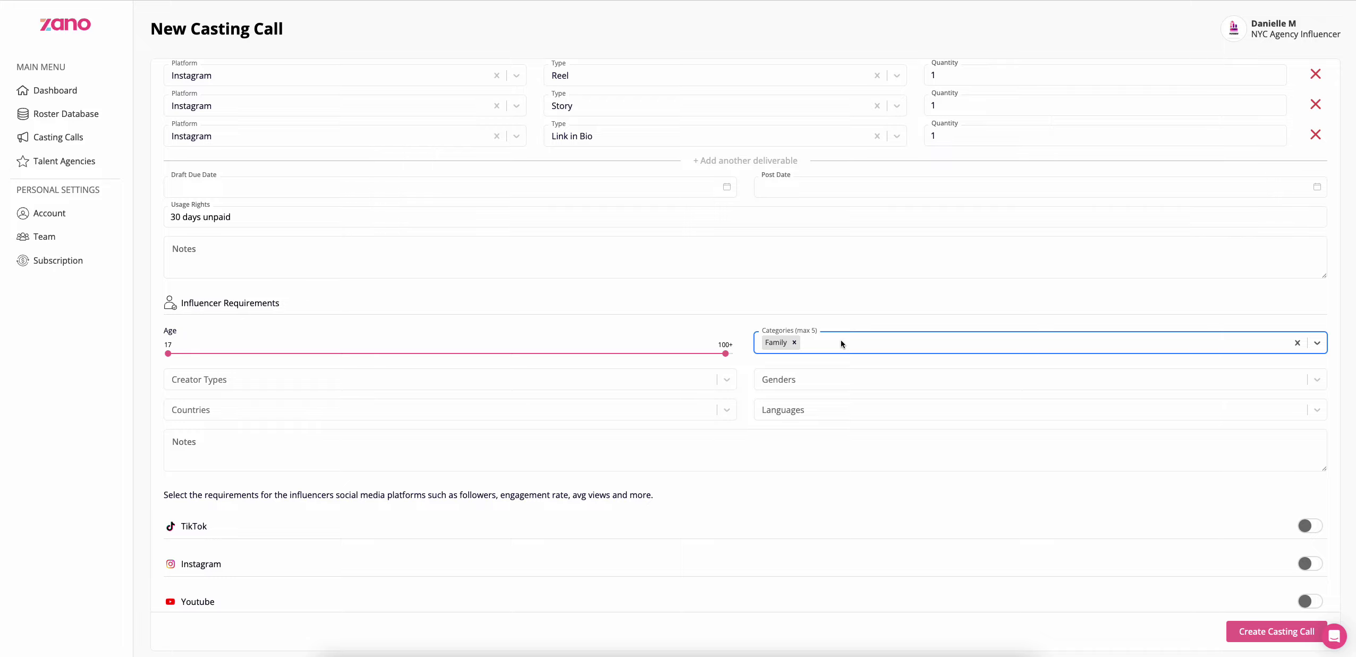
pyautogui.write('life')
pyautogui.click(827, 357)
pyautogui.write('food')
pyautogui.click(847, 361)
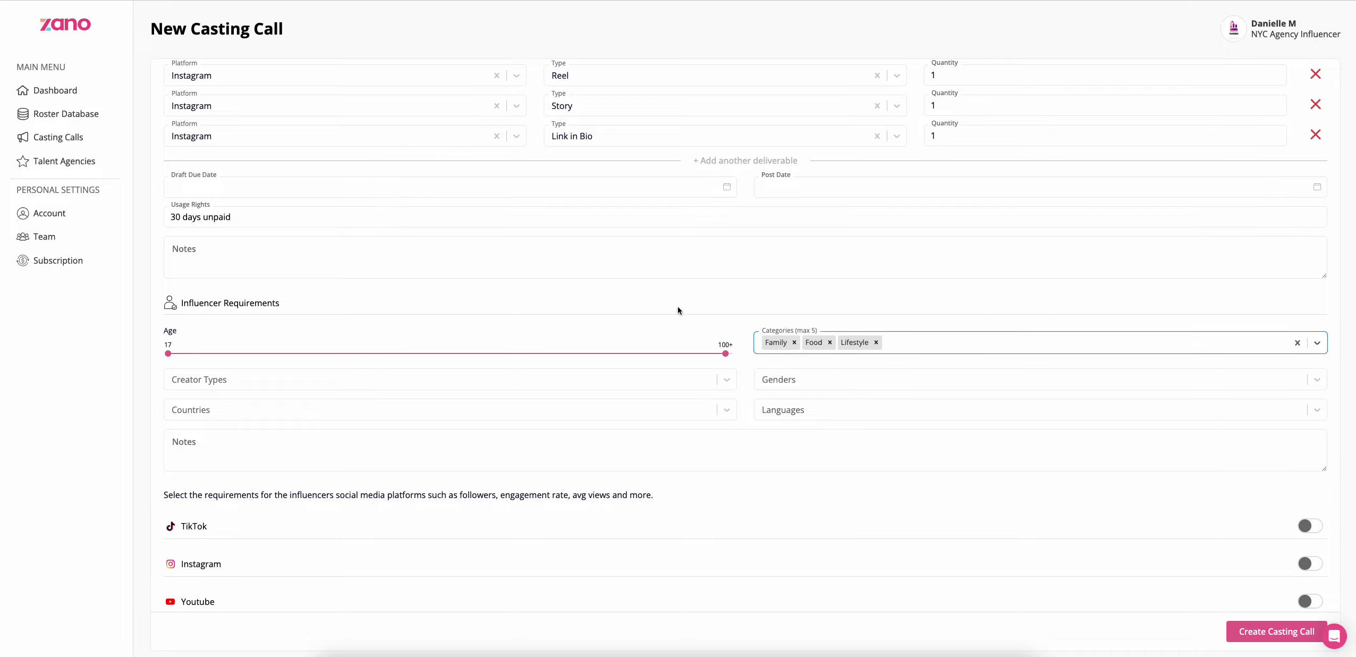
# Review the available creator type and gender choices in the influencer requirements.
pyautogui.scroll(-1, 670, 331)
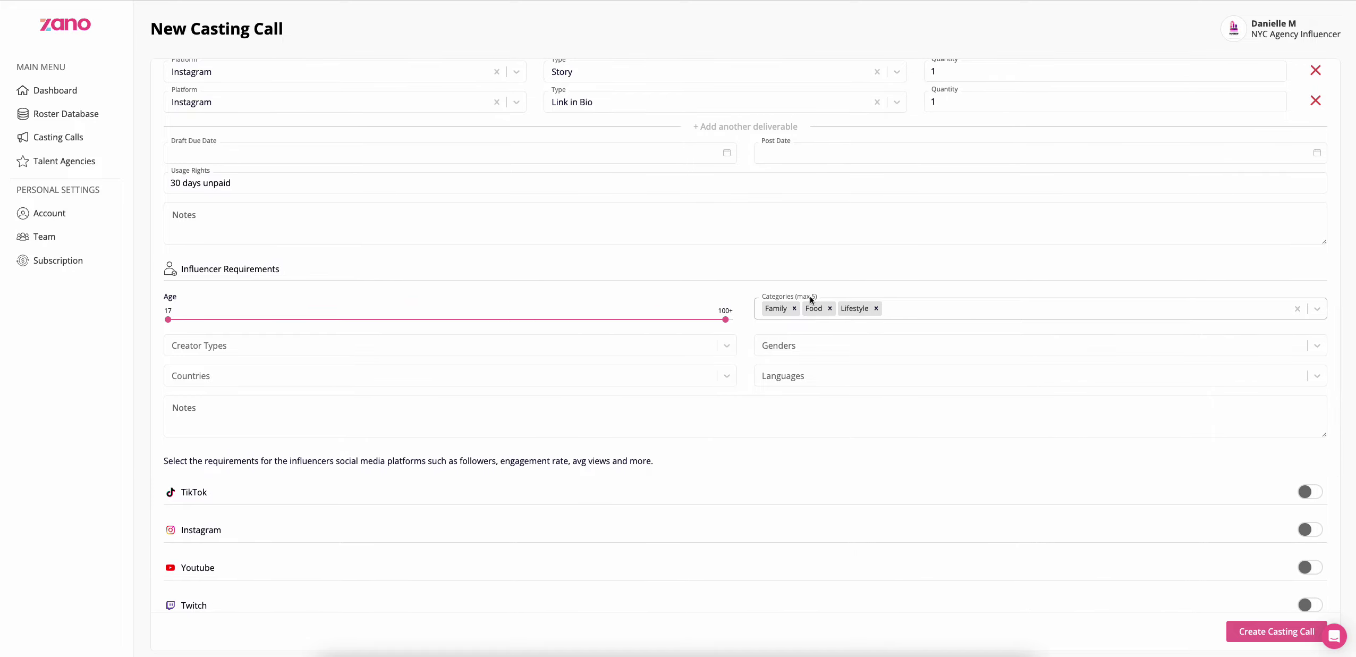
pyautogui.click(545, 420)
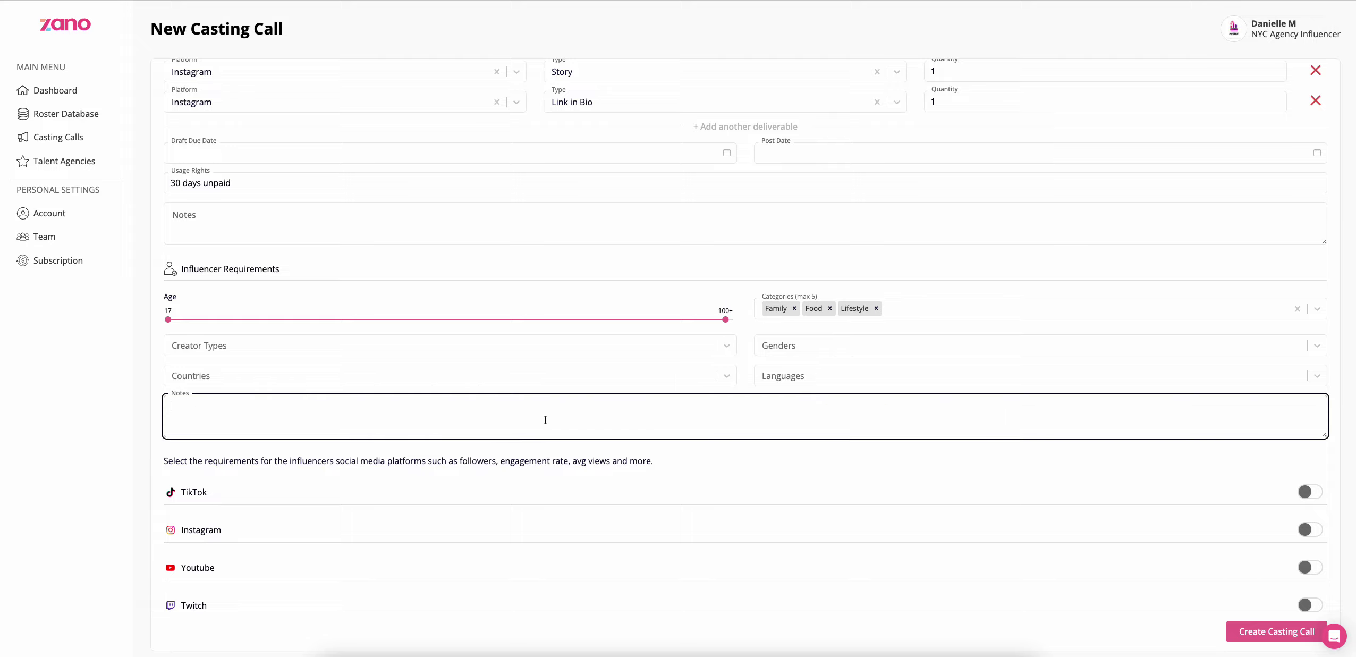
pyautogui.click(429, 344)
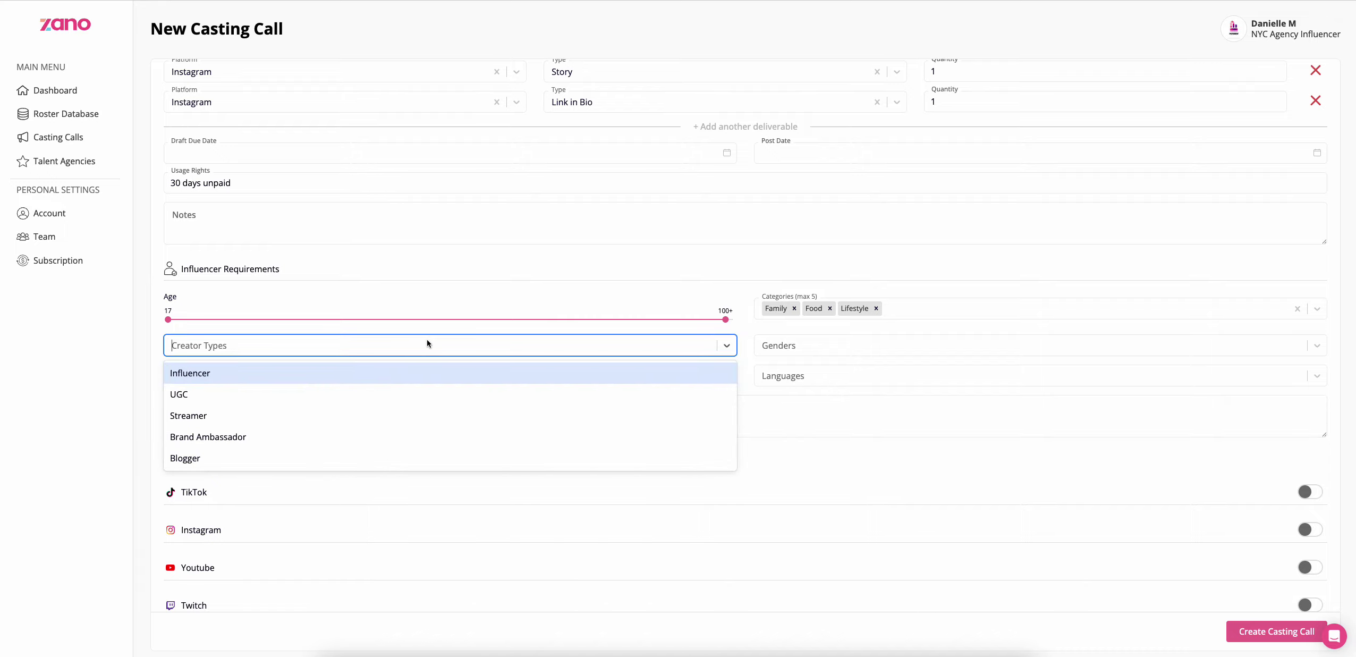
pyautogui.click(85, 440)
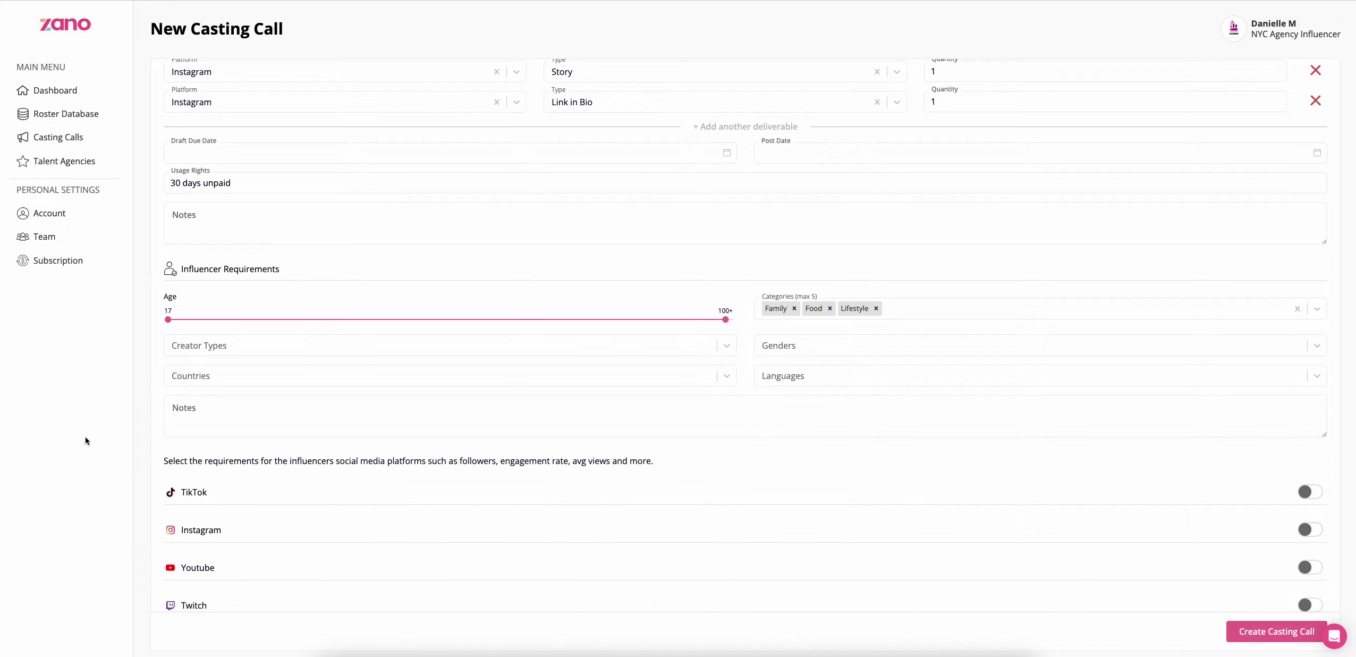
pyautogui.click(802, 346)
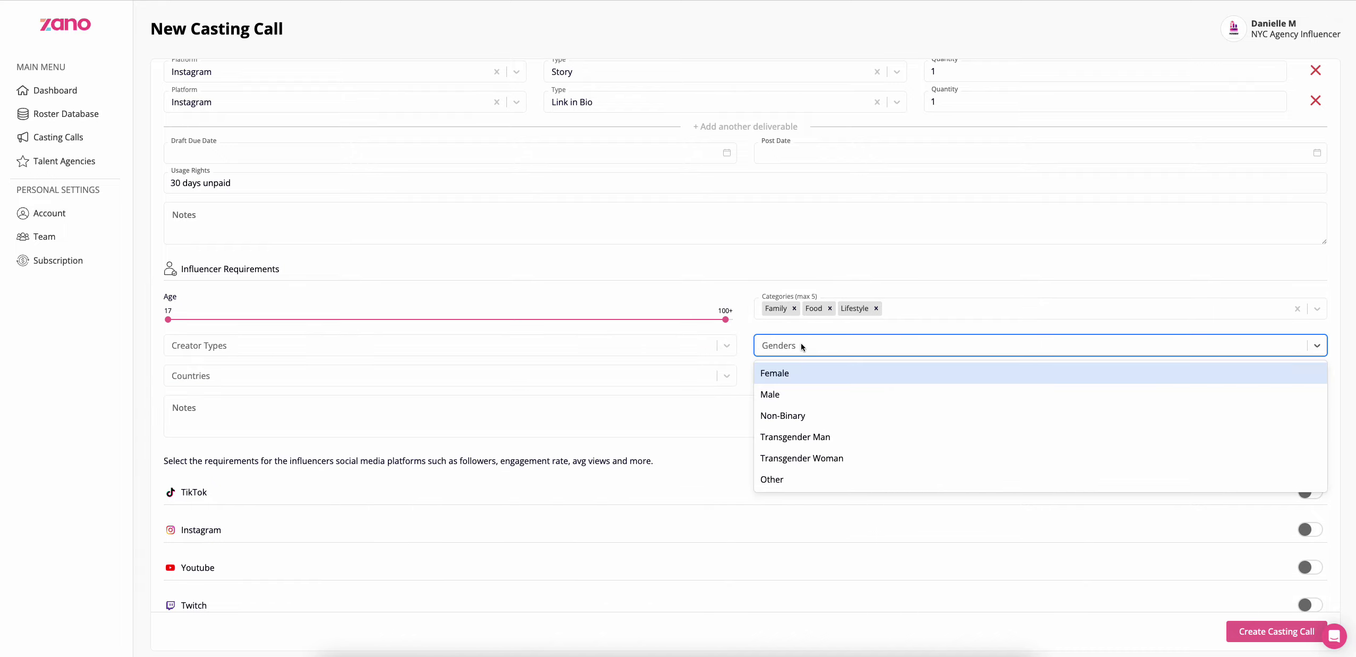
pyautogui.click(750, 387)
# Add United States and United Kingdom as countries in the influencer requirements.
pyautogui.click(616, 383)
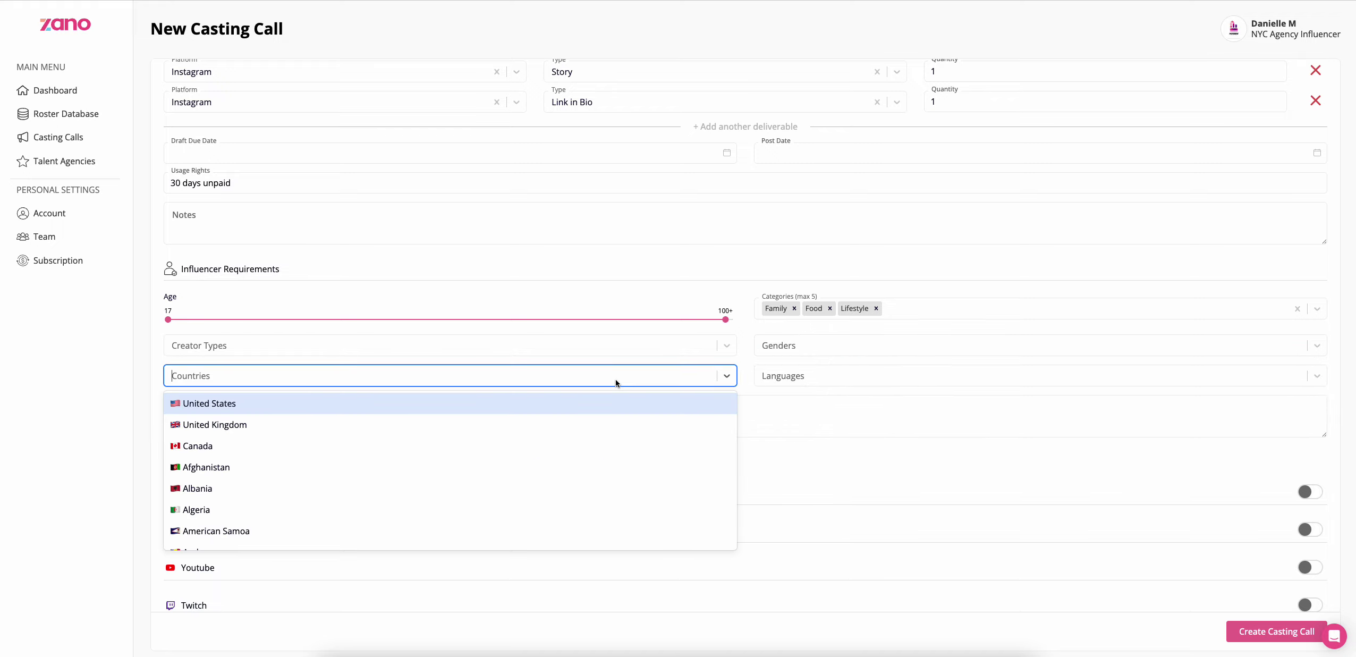
pyautogui.click(516, 404)
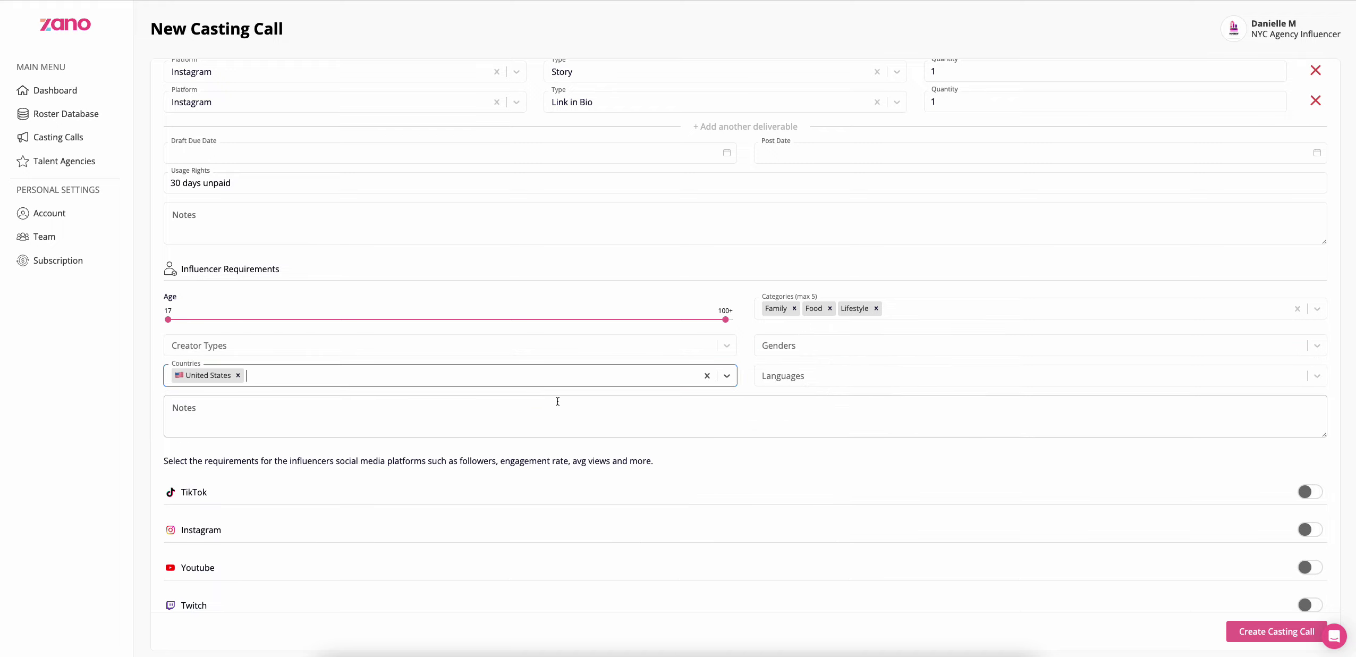
pyautogui.click(566, 385)
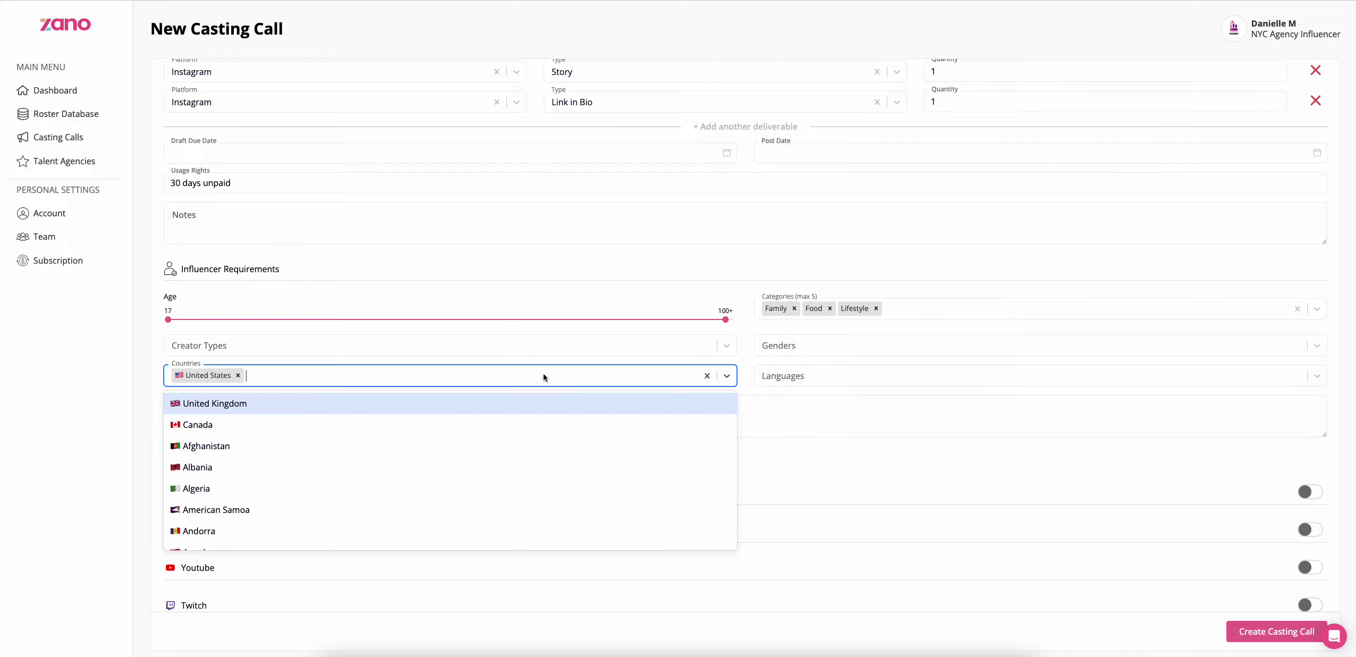
pyautogui.scroll(-15, 374, 450)
pyautogui.scroll(14, 375, 450)
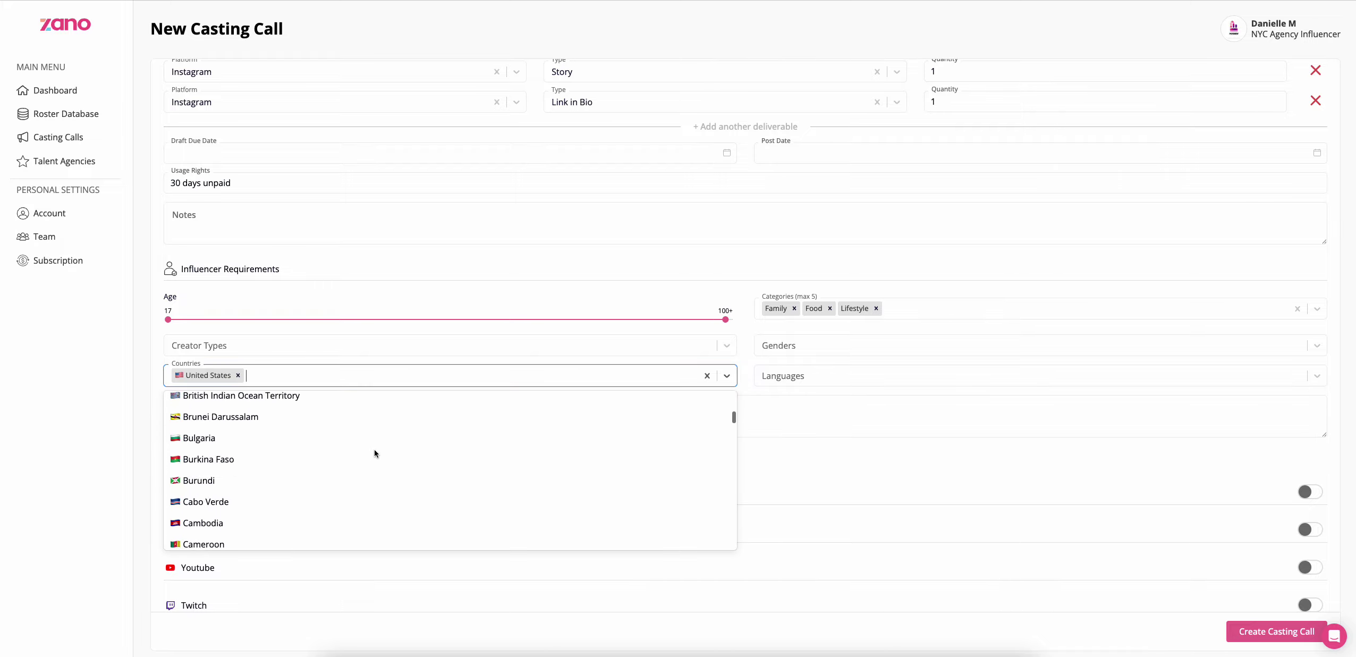
pyautogui.click(77, 475)
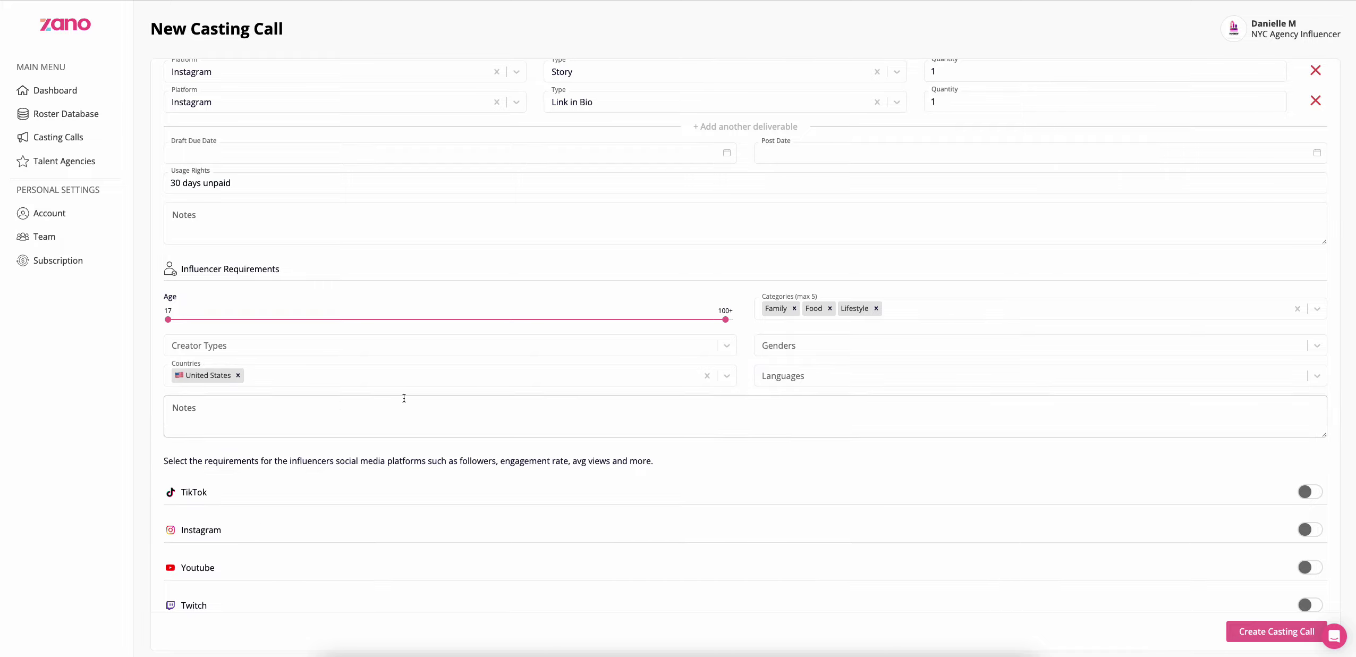
pyautogui.click(392, 374)
pyautogui.click(291, 407)
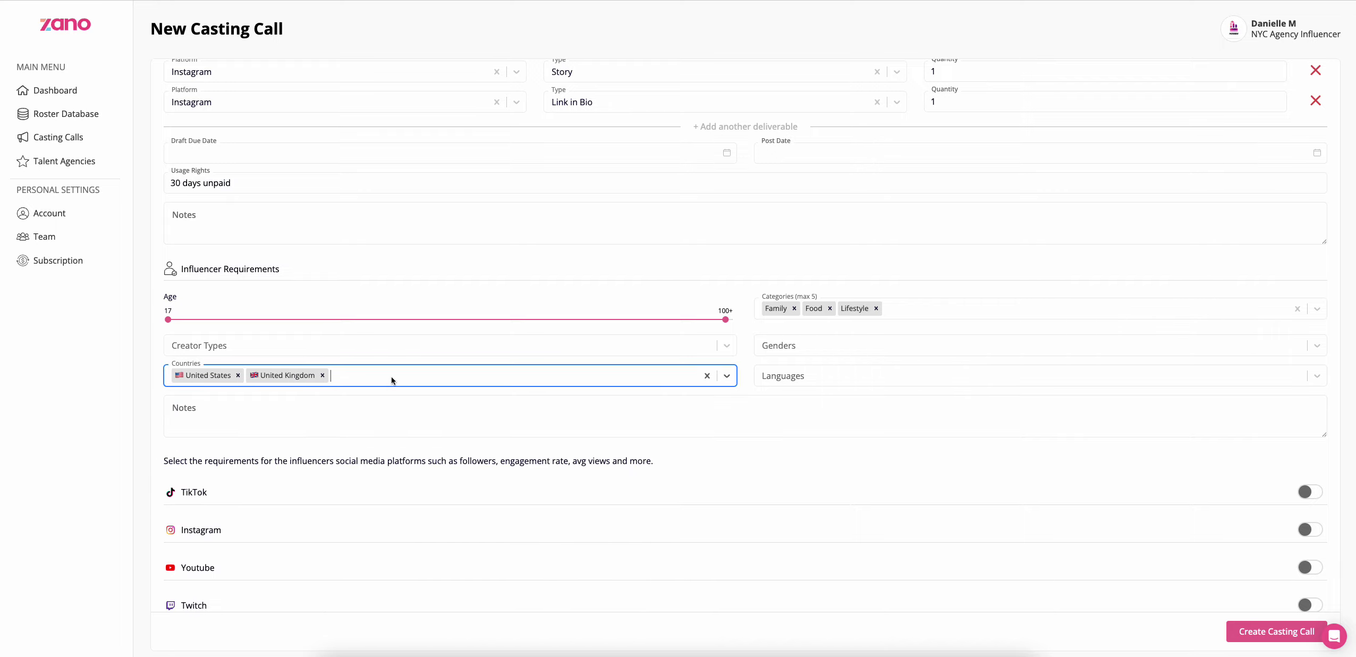
# Remove United Kingdom from the influencer countries and add English as a language in the influencer requirements.
pyautogui.click(323, 376)
pyautogui.click(841, 375)
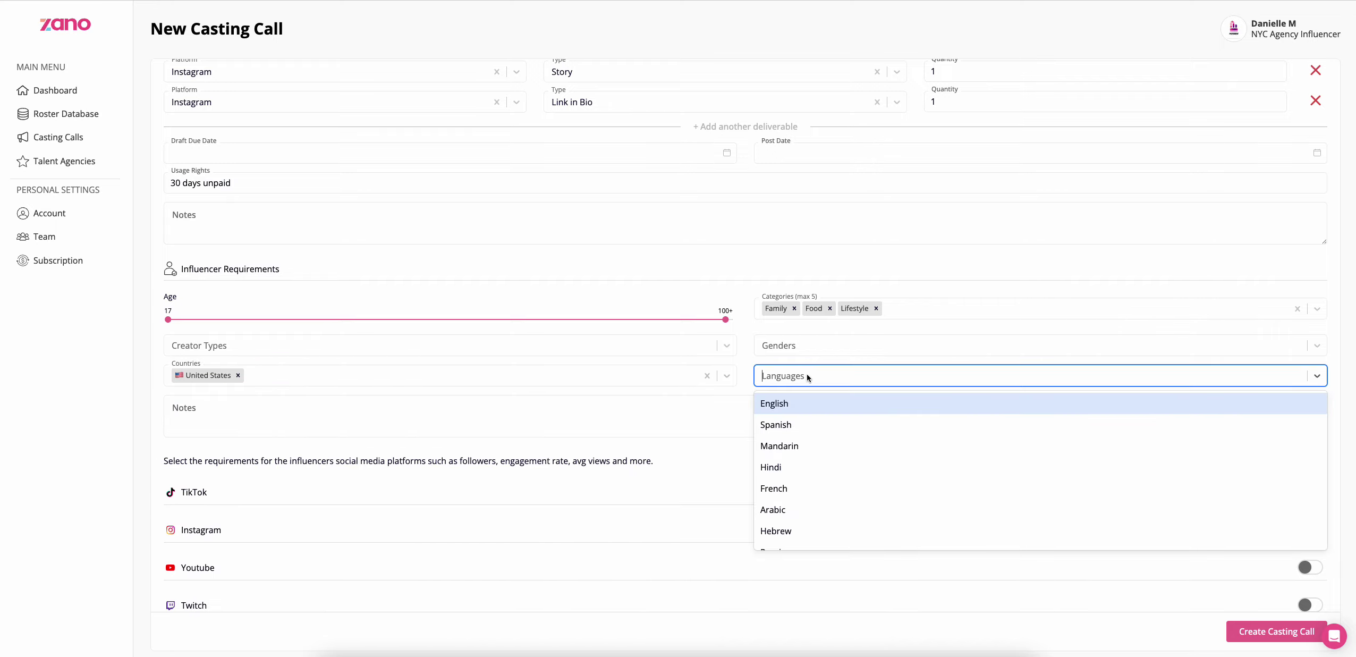
pyautogui.click(792, 404)
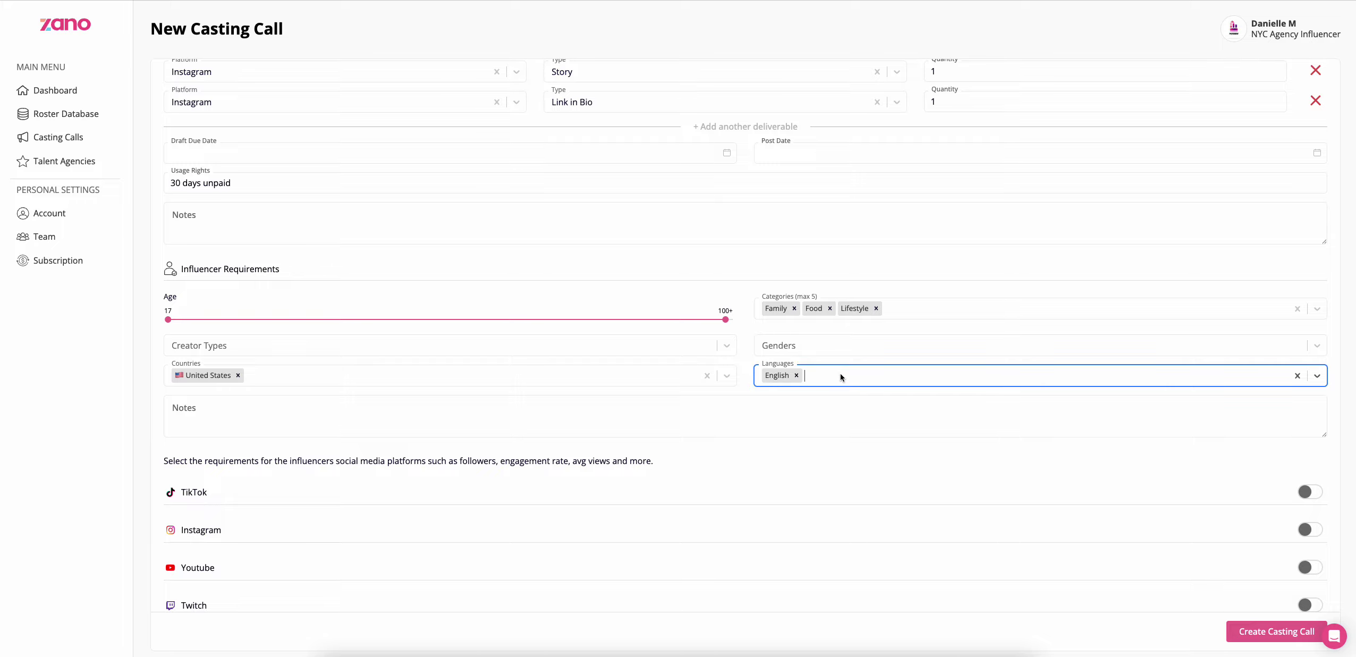
pyautogui.click(766, 415)
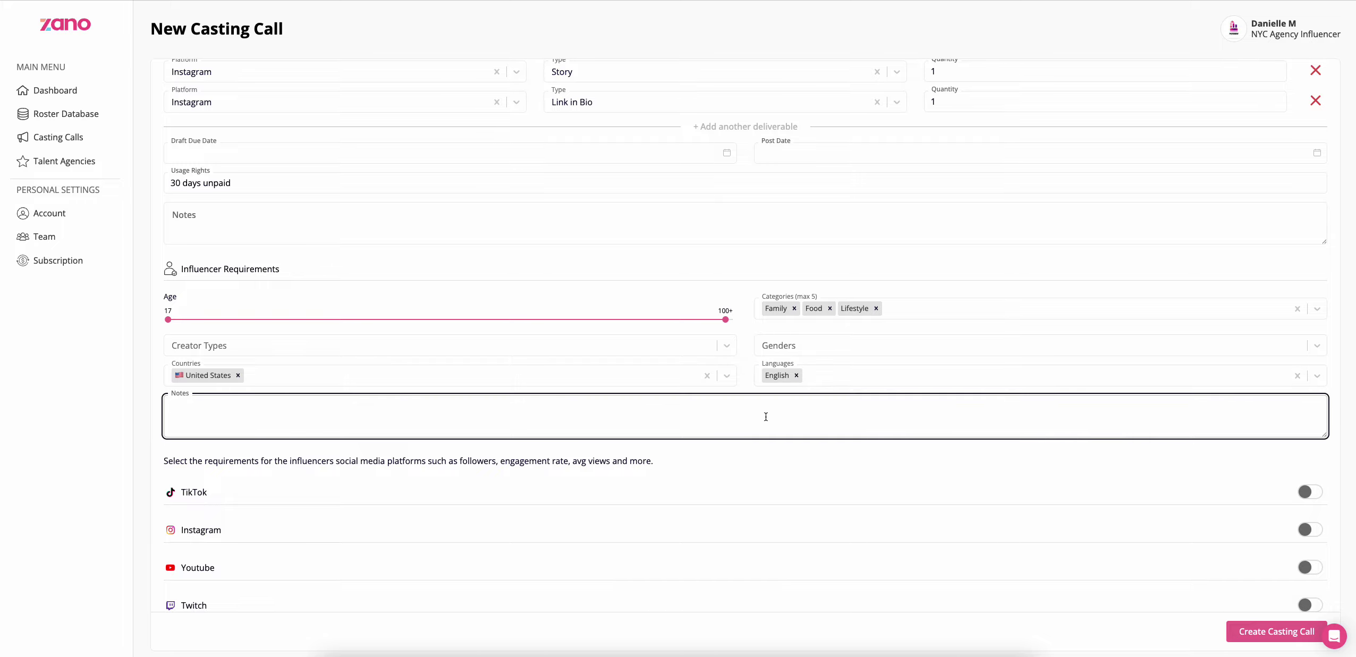
pyautogui.scroll(-1, 766, 417)
pyautogui.click(763, 437)
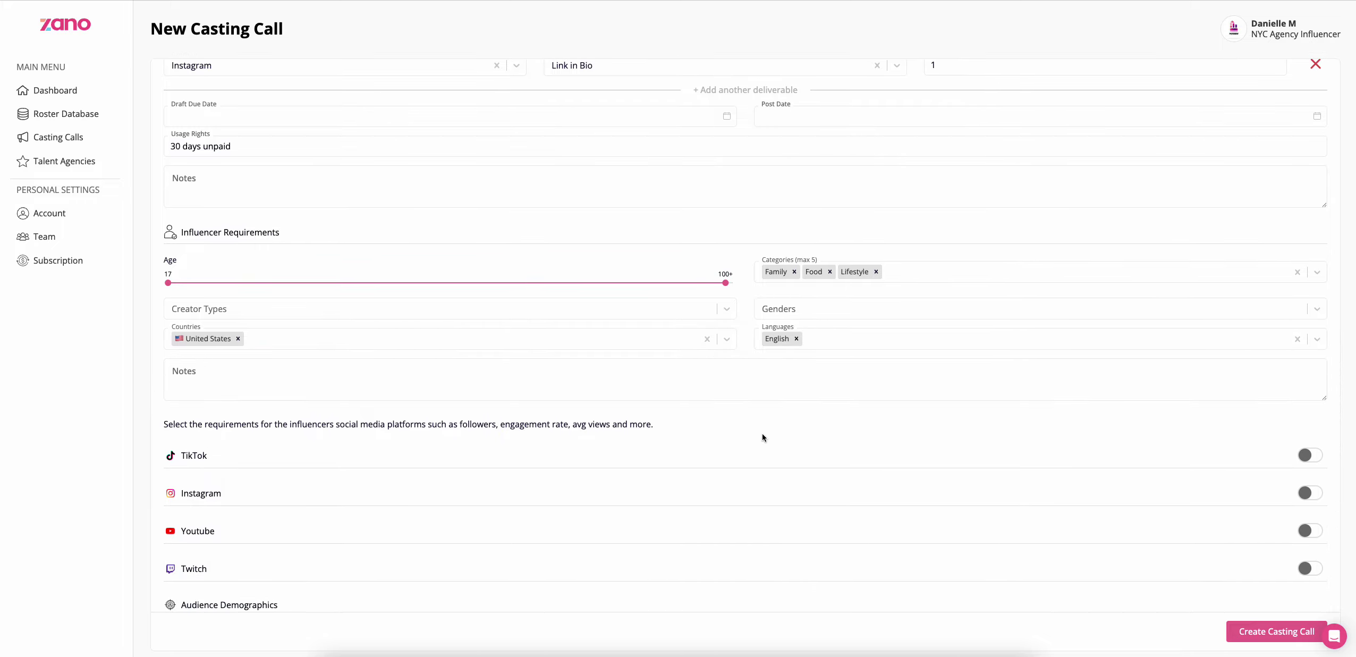
# Enable Instagram requirements with 250K to 1M followers, at least 50K average views and a minimum 3% engagement rate.
pyautogui.scroll(-2, 762, 437)
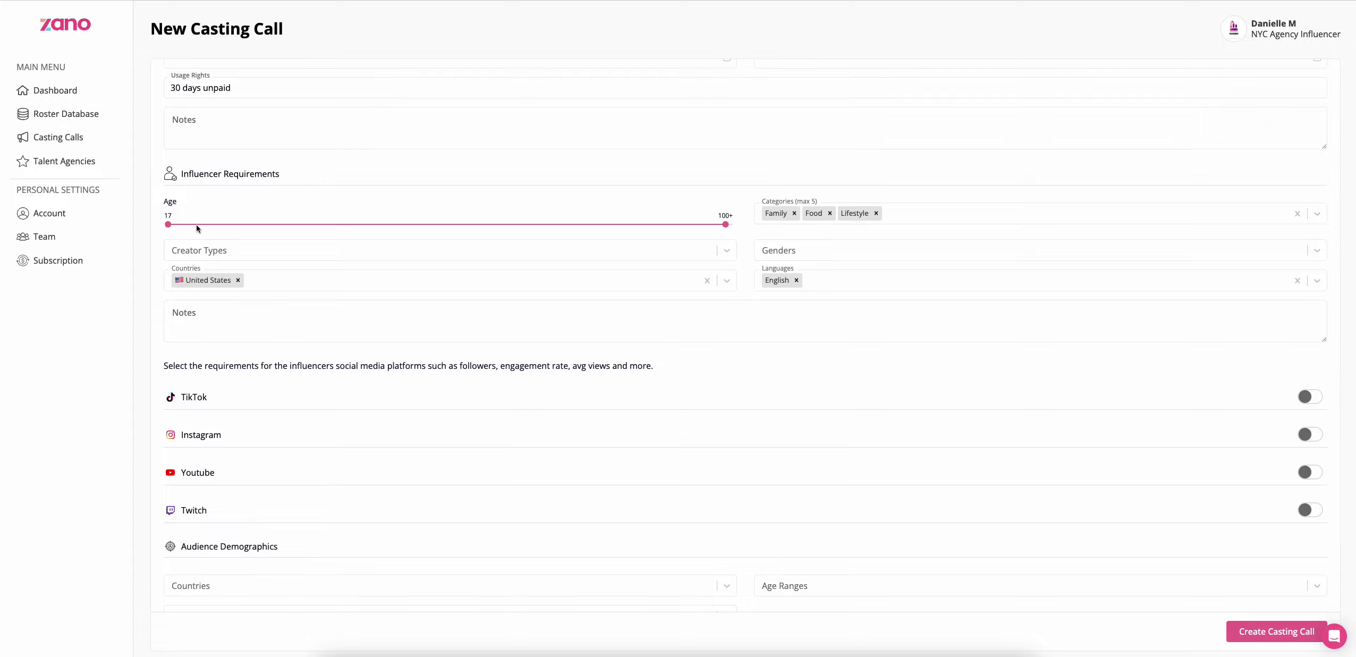
pyautogui.scroll(-1, 224, 427)
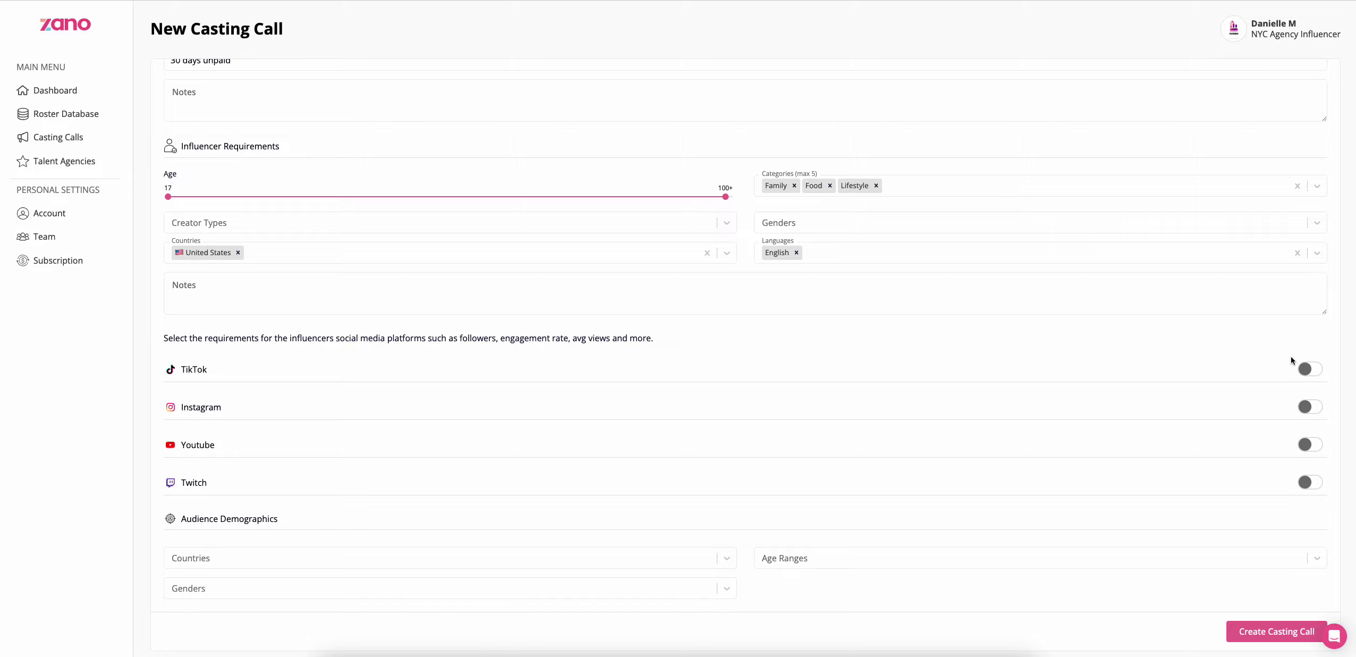
pyautogui.click(1310, 409)
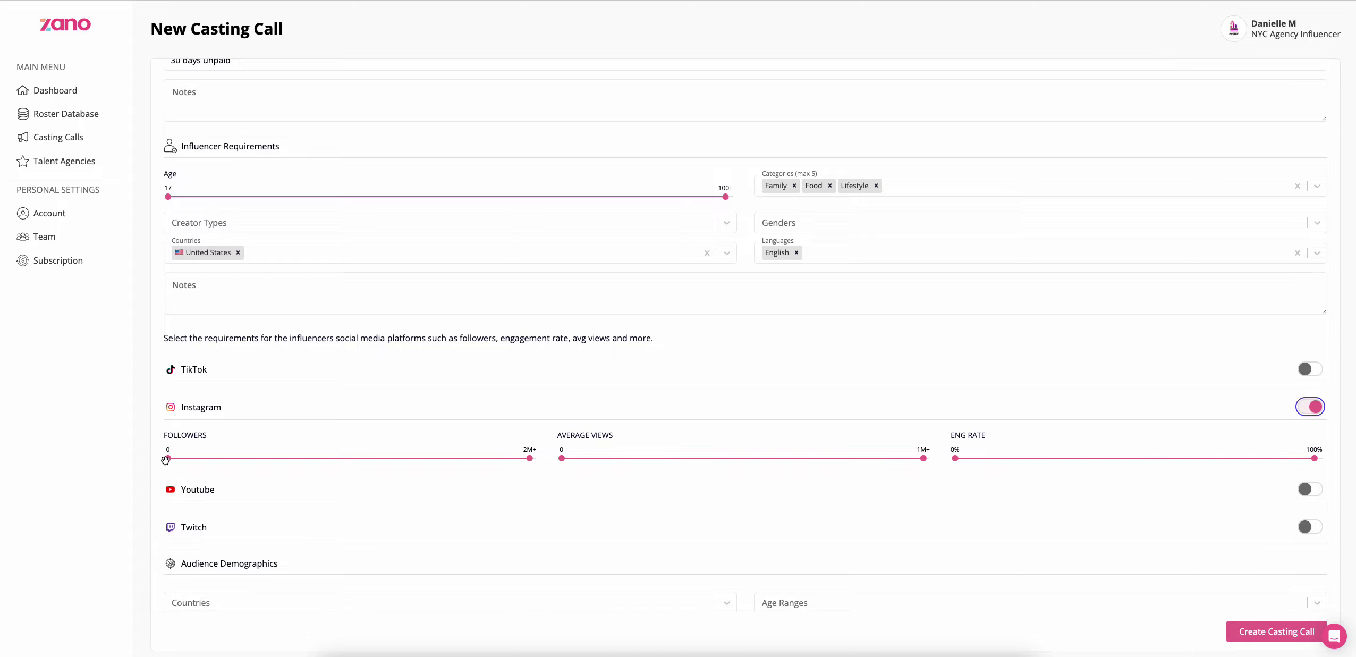
pyautogui.moveTo(166, 459); pyautogui.dragTo(212, 458)
pyautogui.moveTo(530, 458); pyautogui.dragTo(349, 458)
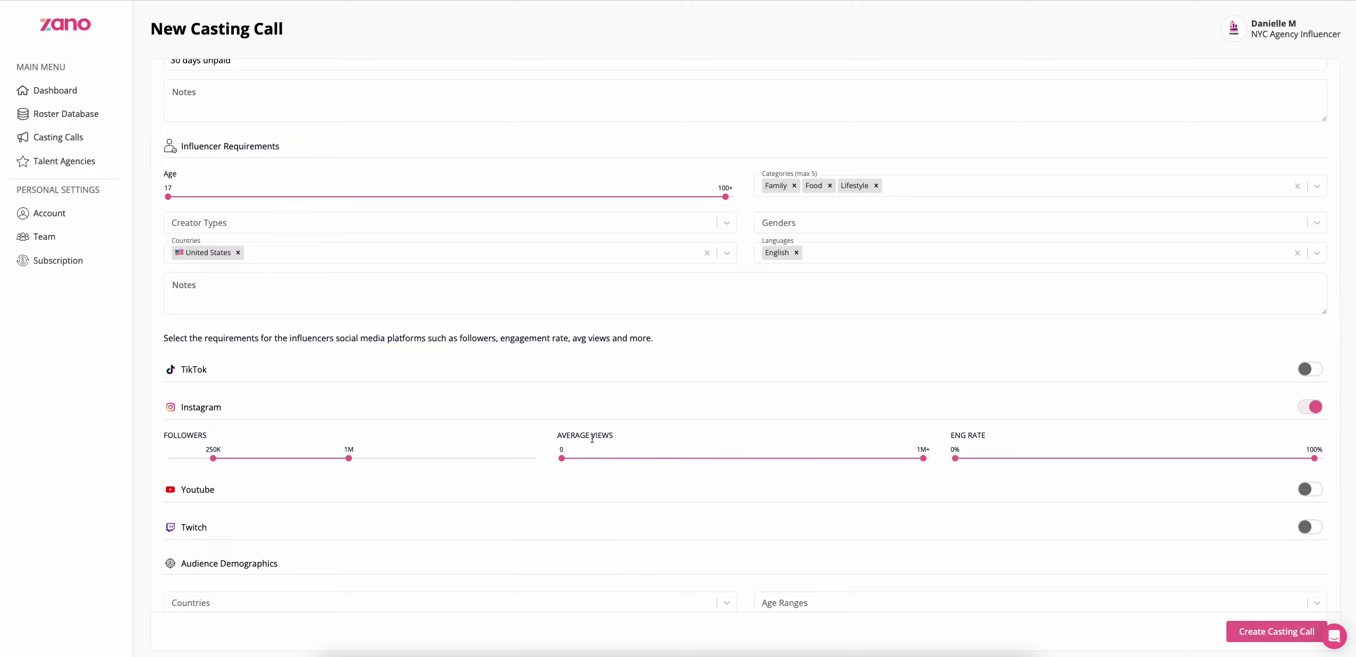
pyautogui.moveTo(560, 459); pyautogui.dragTo(580, 458)
pyautogui.moveTo(955, 459); pyautogui.dragTo(966, 458)
# Enable TikTok requirements and set the minimum follower count to 350K.
pyautogui.click(1310, 370)
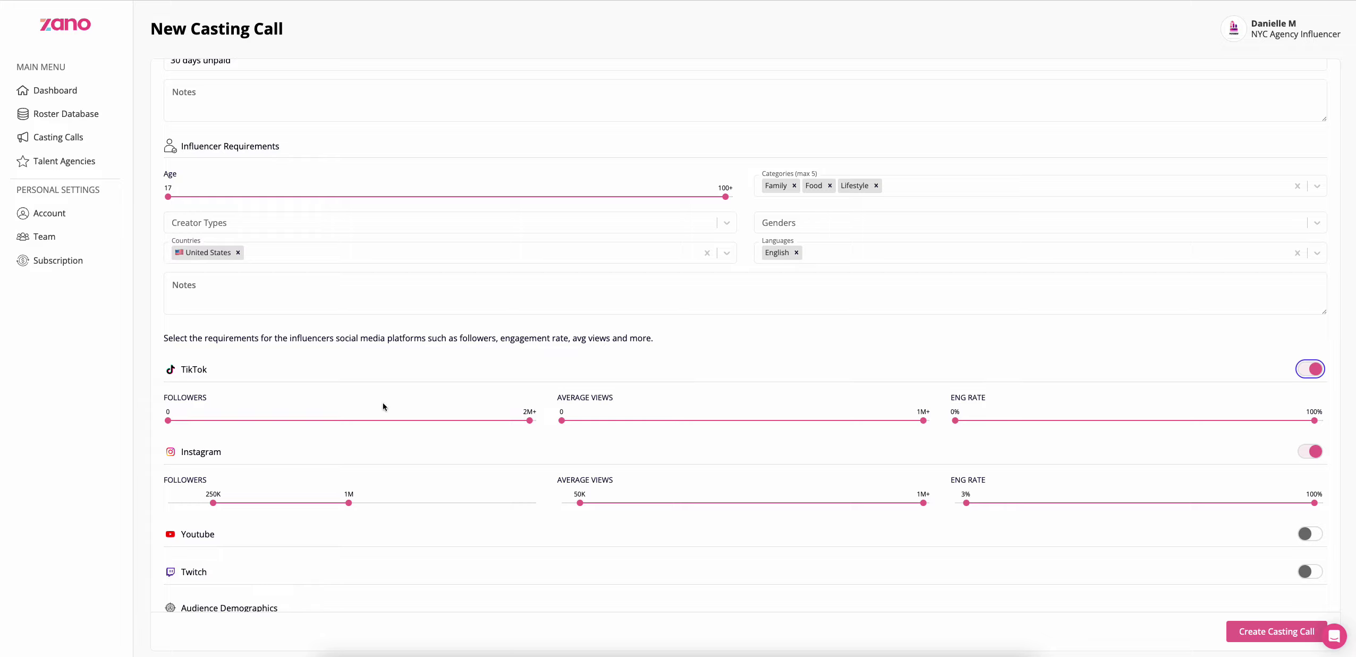
pyautogui.moveTo(164, 421); pyautogui.dragTo(232, 420)
# Add United States and United Kingdom as countries in the audience demographics.
pyautogui.scroll(-2, 253, 444)
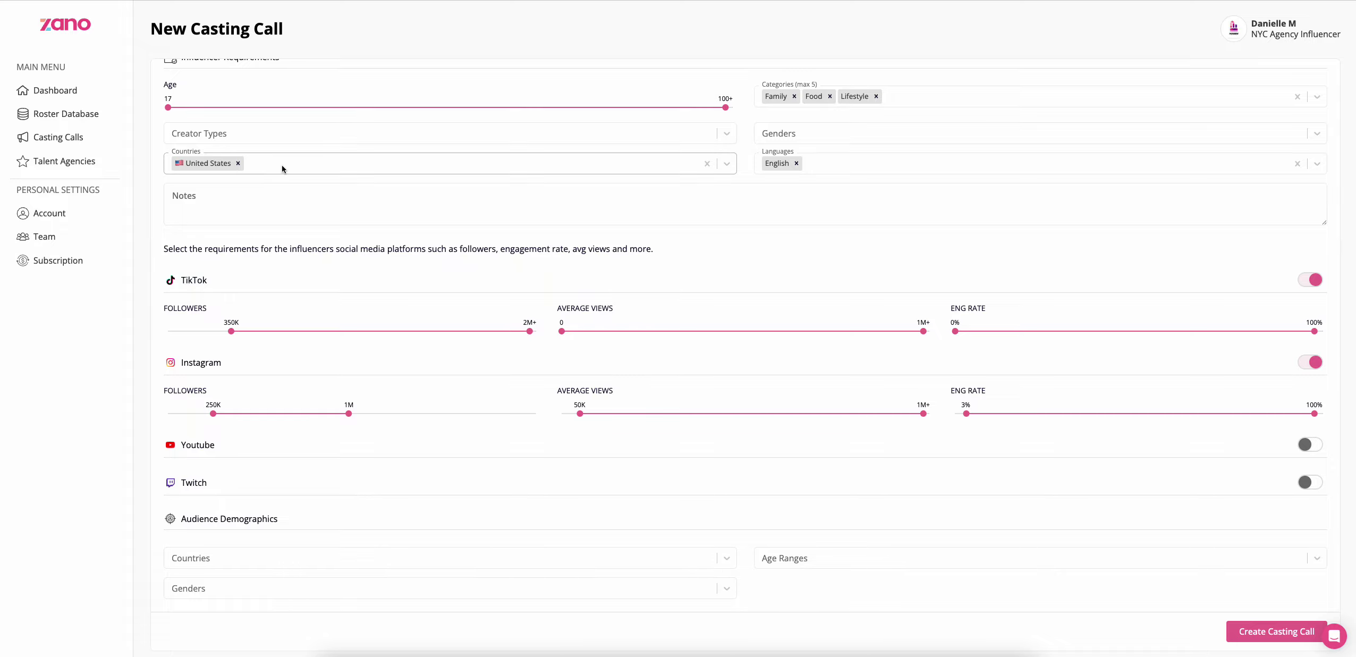
pyautogui.click(213, 564)
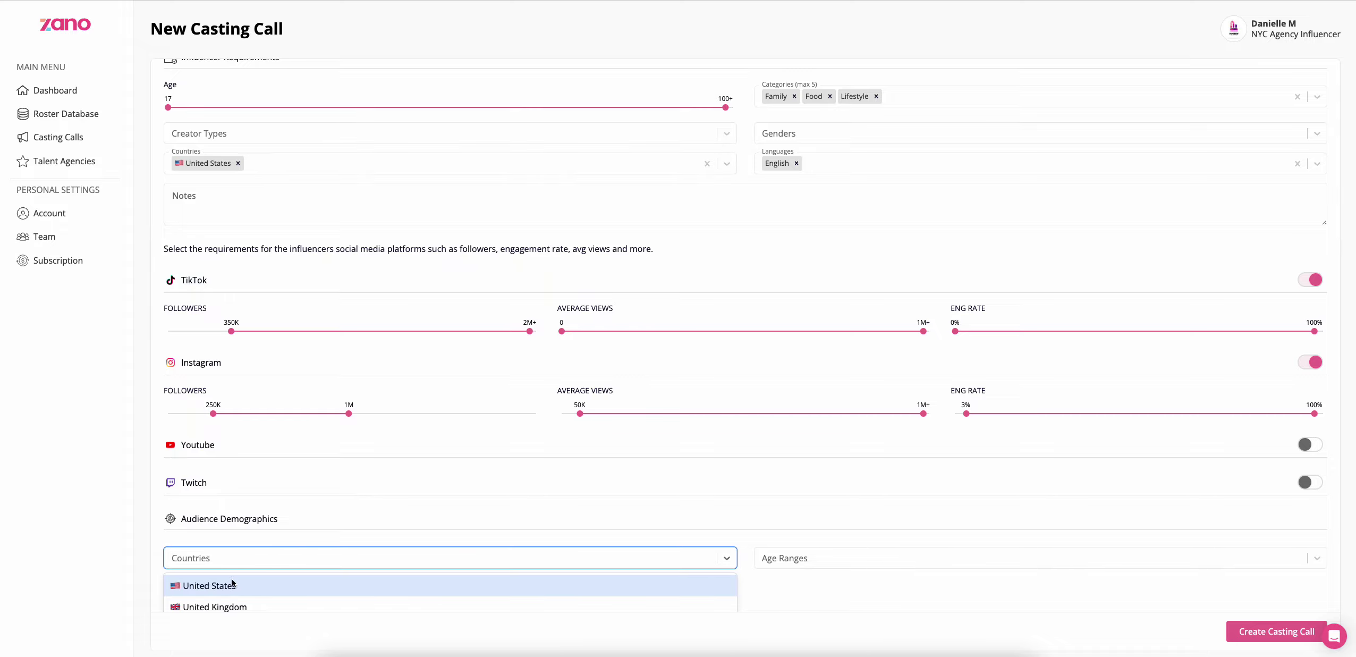
pyautogui.scroll(-3, 324, 466)
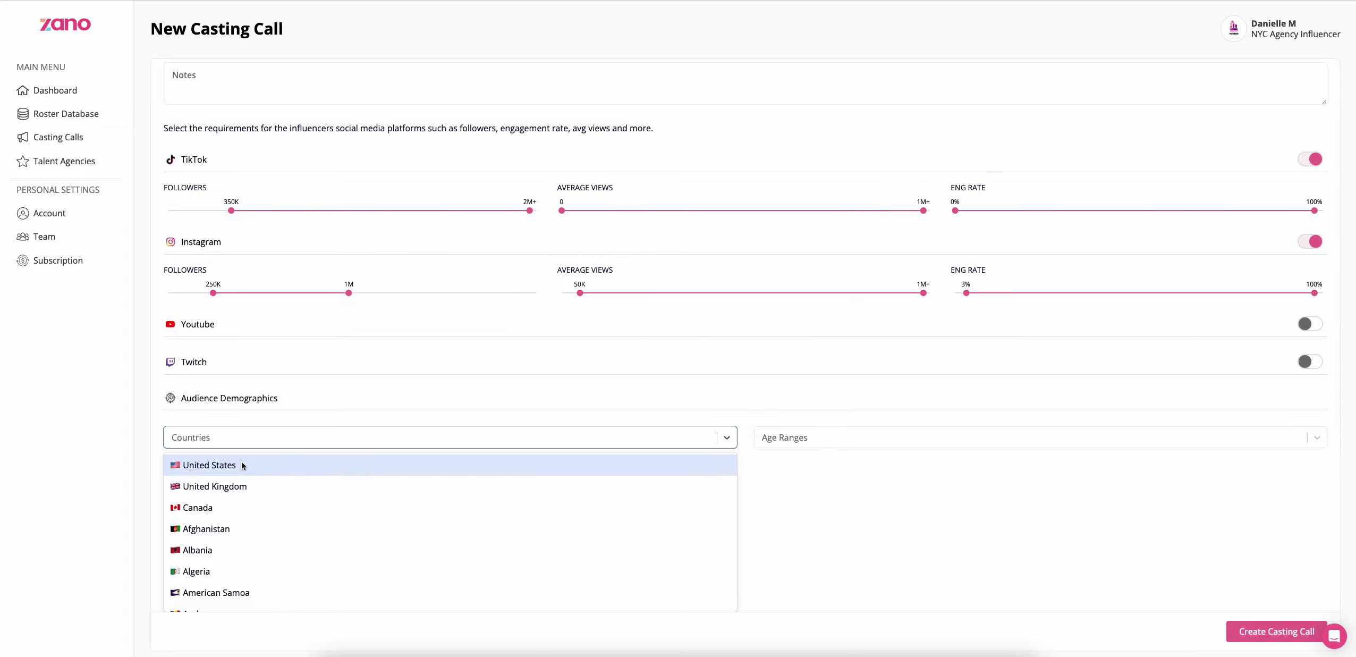
pyautogui.click(233, 466)
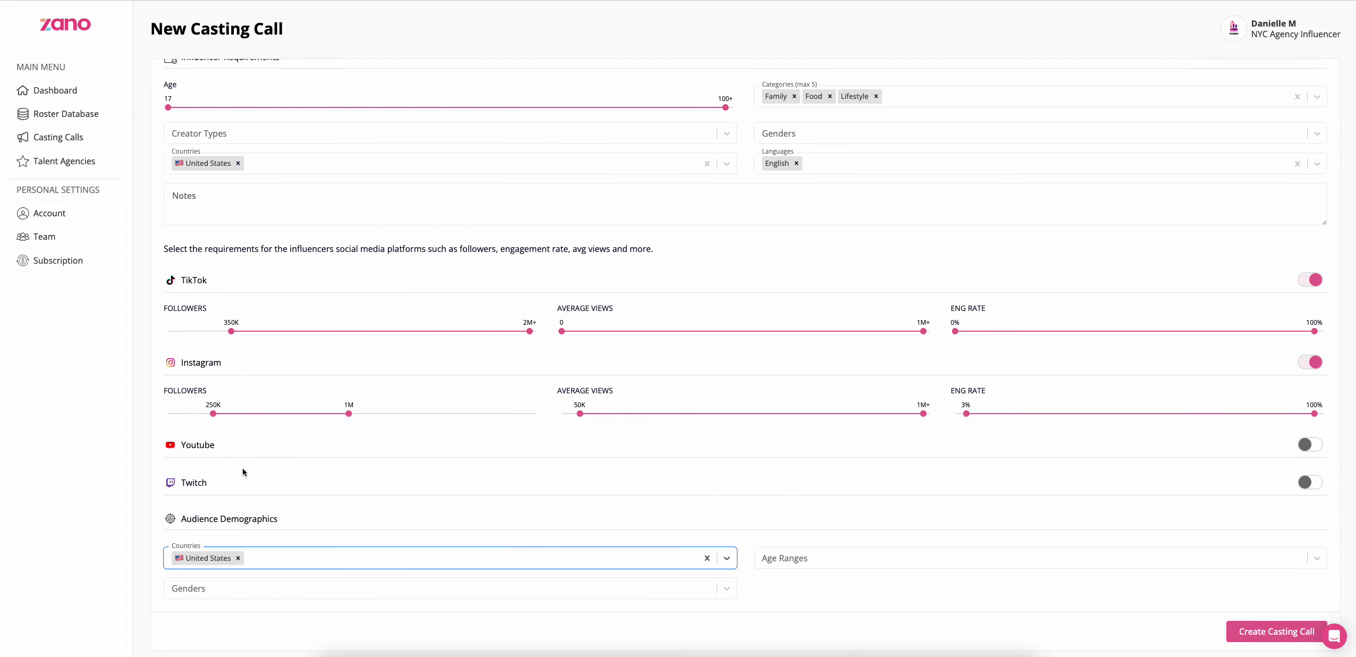
pyautogui.click(296, 558)
pyautogui.click(268, 488)
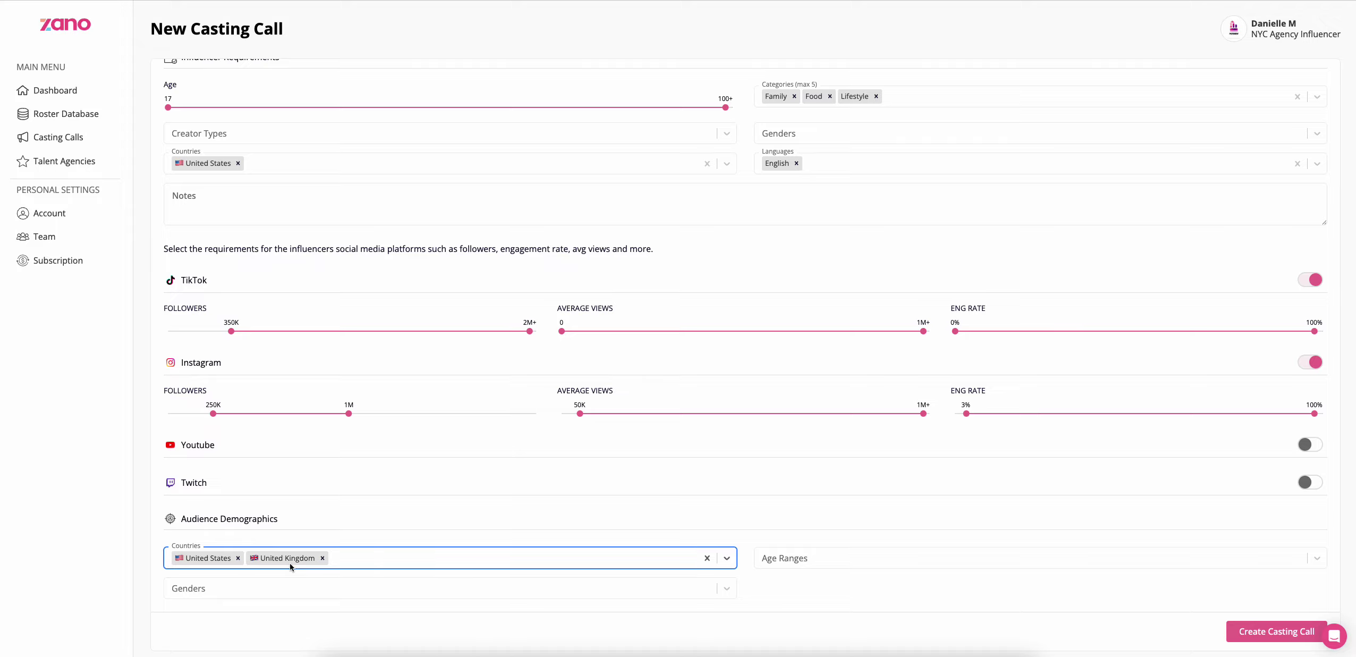
# Add the 18 - 24 and 25 - 34 age ranges to the audience demographics.
pyautogui.click(801, 558)
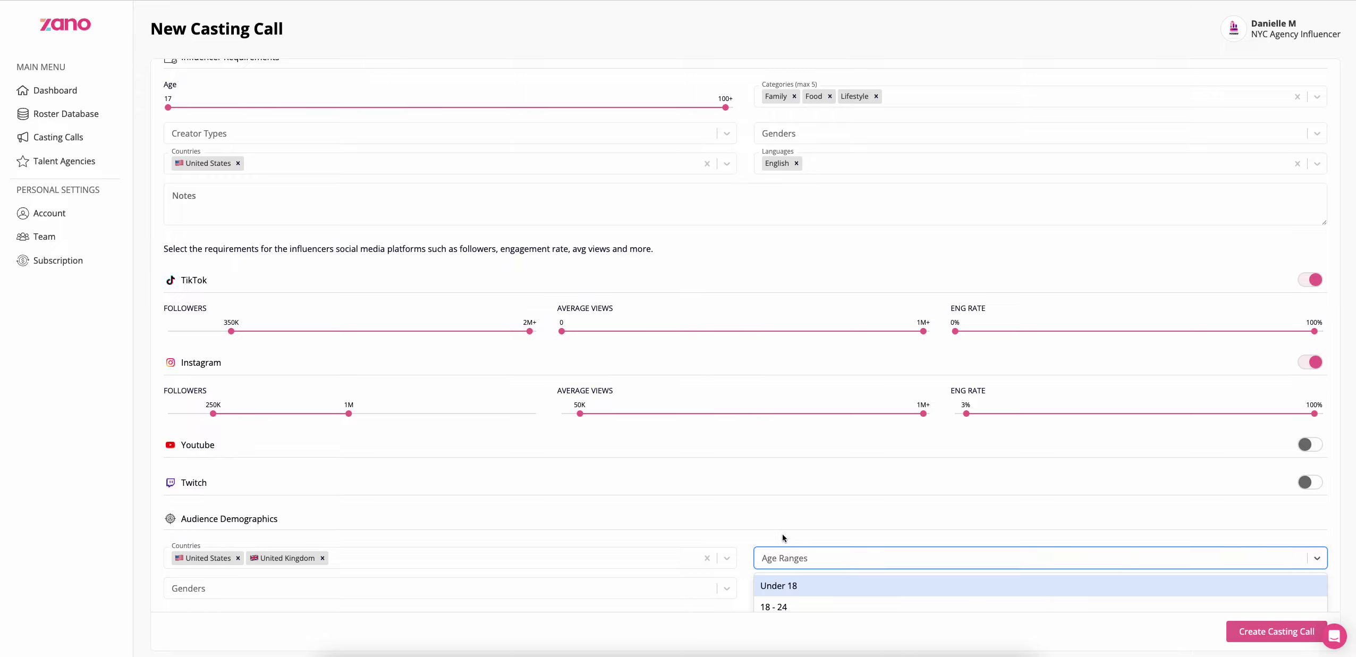
pyautogui.click(800, 593)
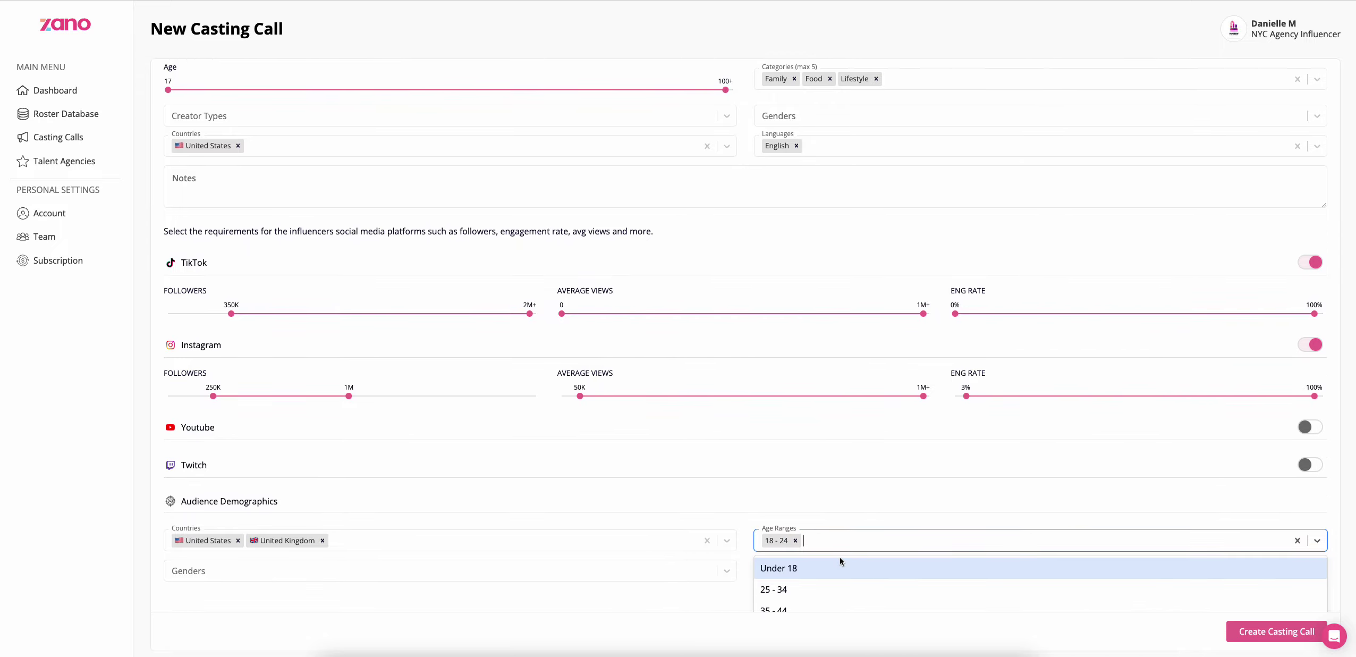
pyautogui.click(805, 590)
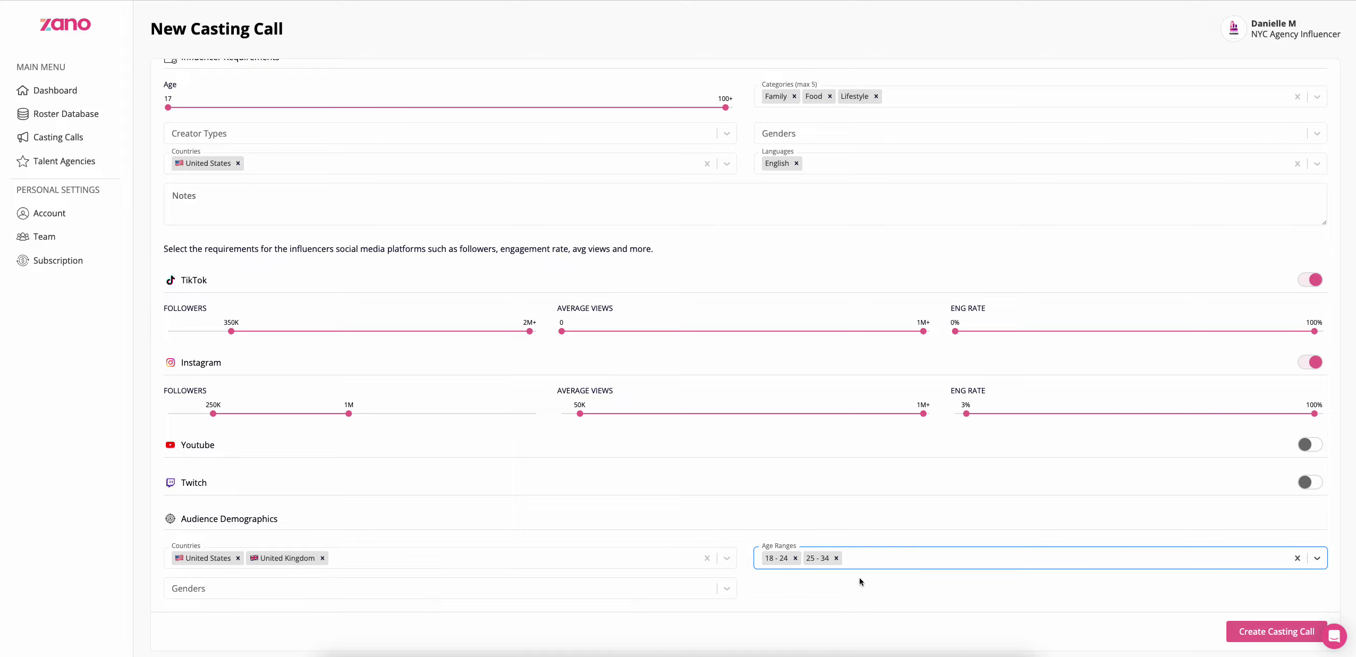
# Create the casting call and review the collaboration type, deliverables and budget in its campaign details.
pyautogui.scroll(15, 915, 445)
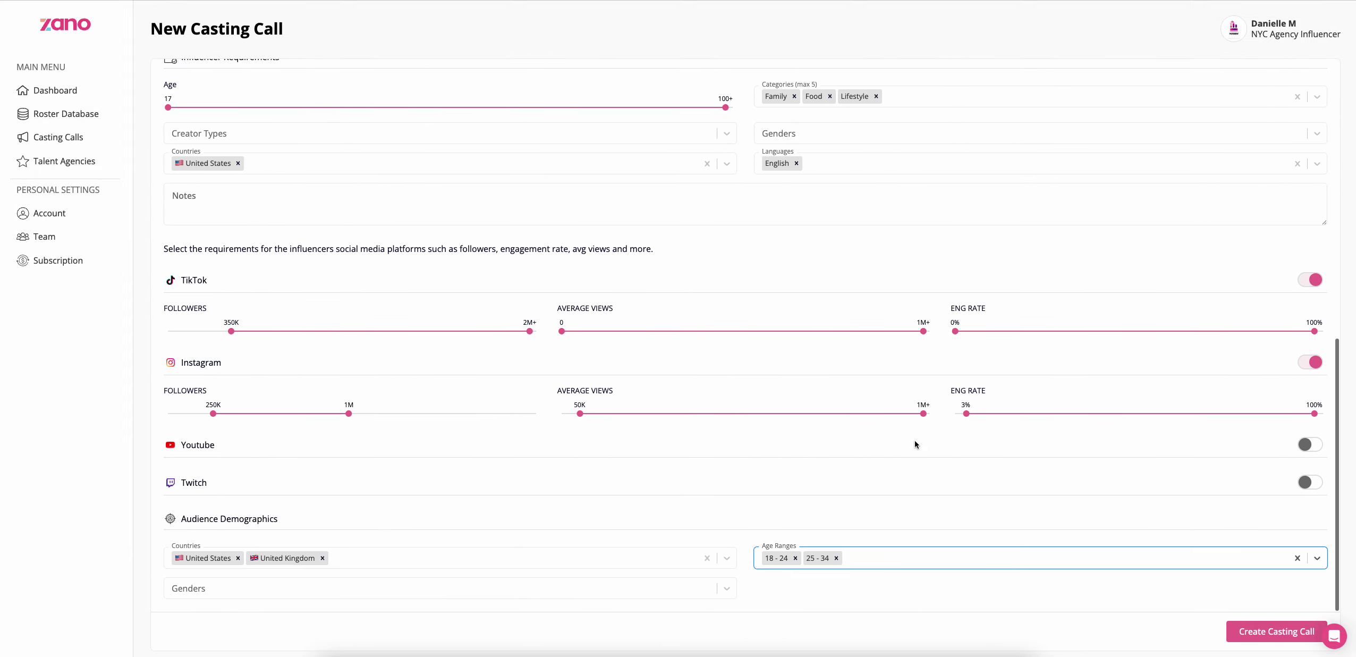
pyautogui.click(1265, 631)
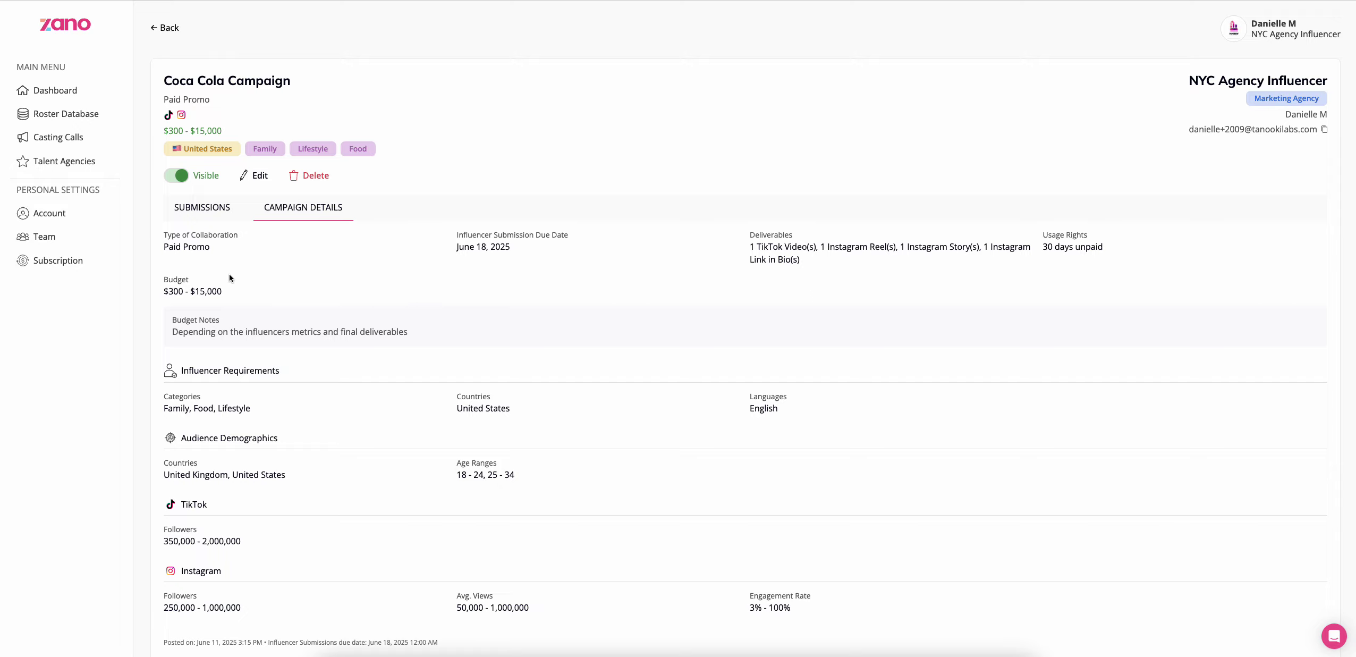
pyautogui.moveTo(181, 247); pyautogui.dragTo(910, 260)
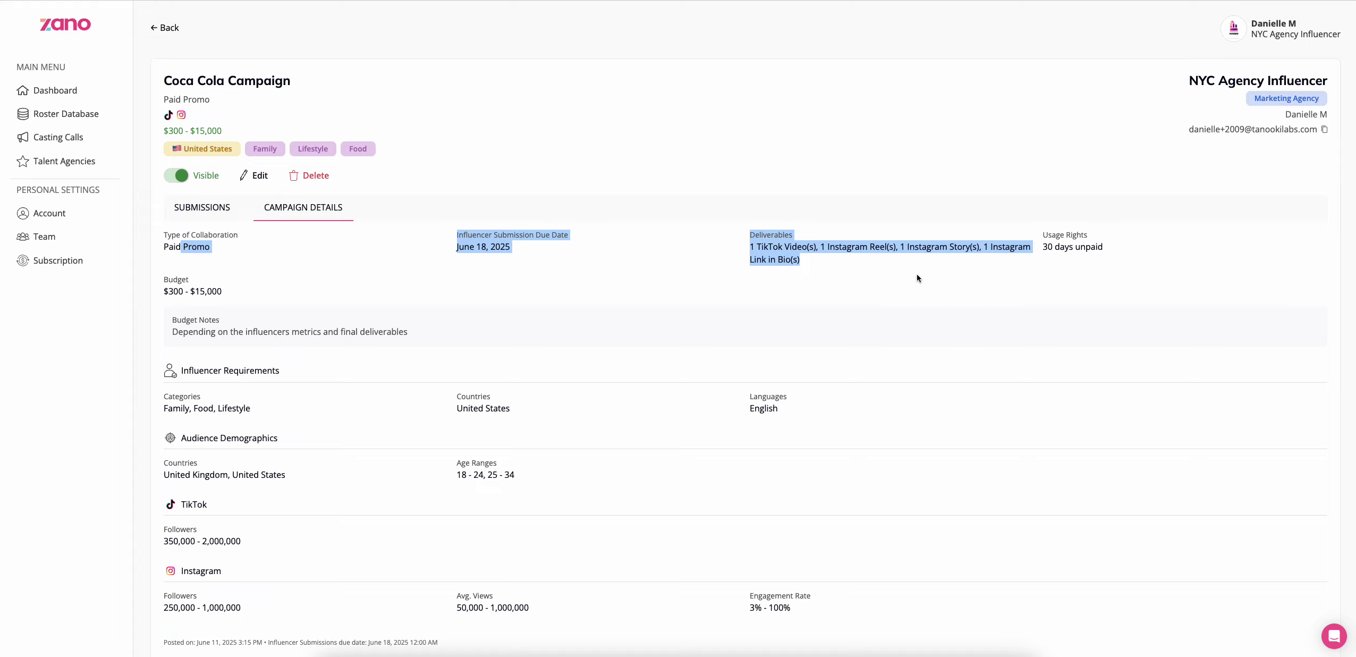
pyautogui.click(839, 266)
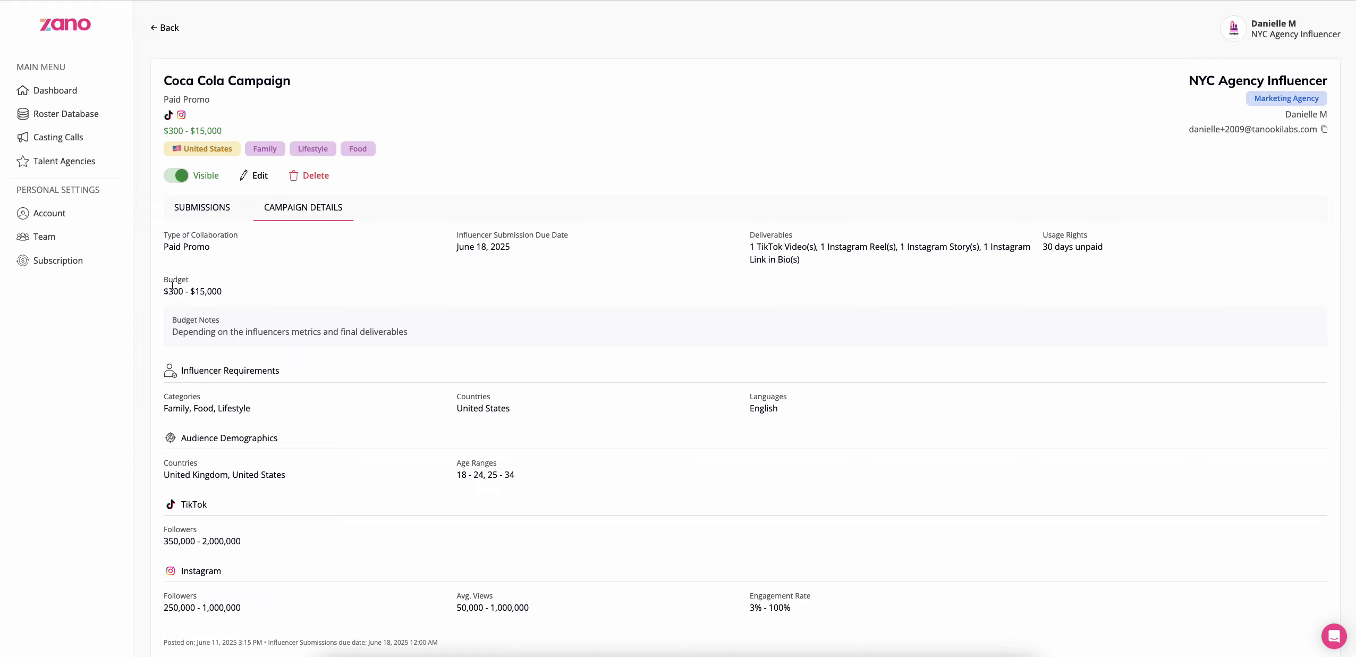
pyautogui.moveTo(173, 291); pyautogui.dragTo(179, 292)
pyautogui.scroll(-1, 239, 404)
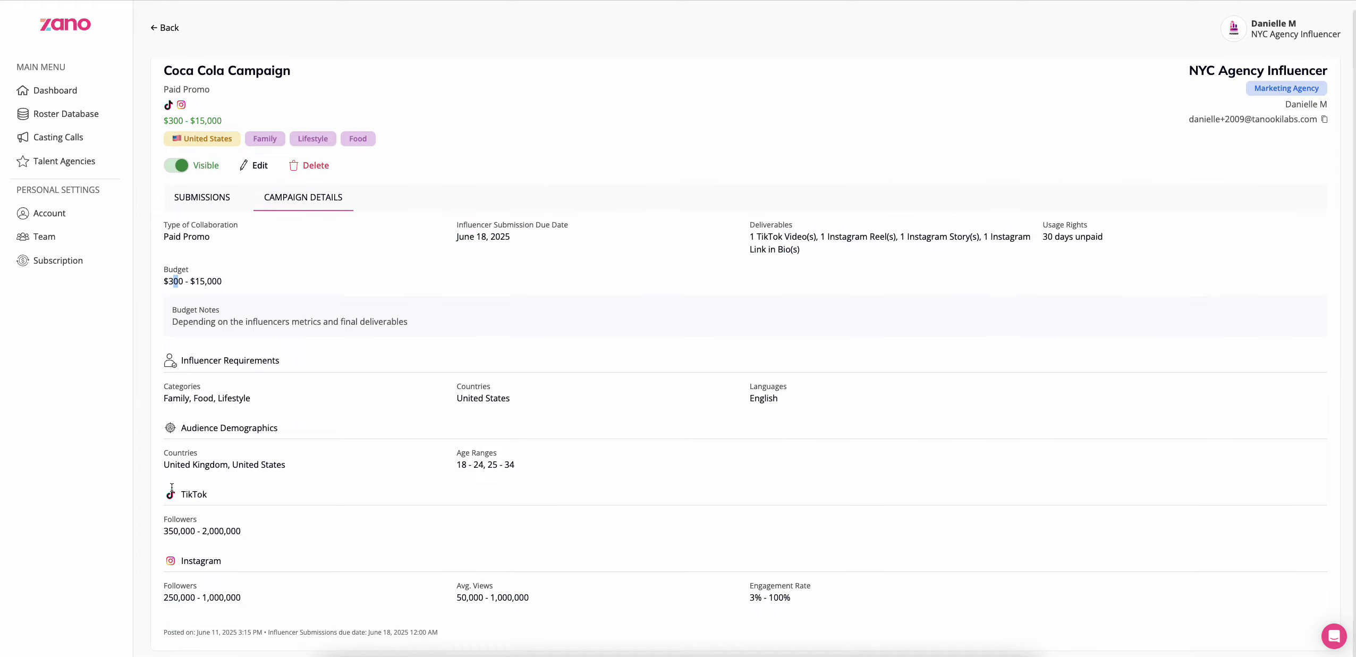